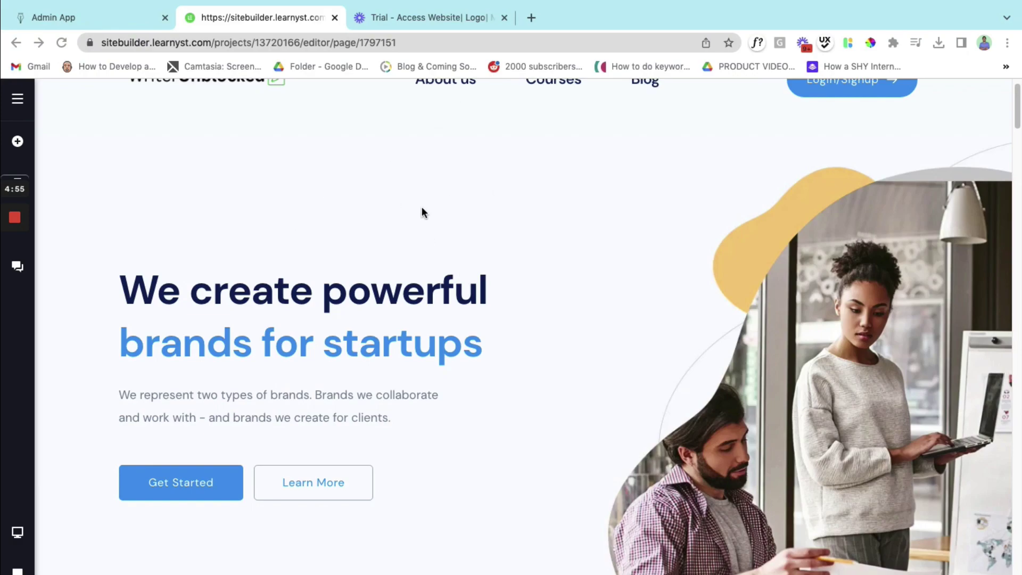
- Select the hero heading and put it into text-editing mode
{"action": "scroll", "coordinate": [400, 269], "scroll_direction": "up", "scroll_amount": 1}
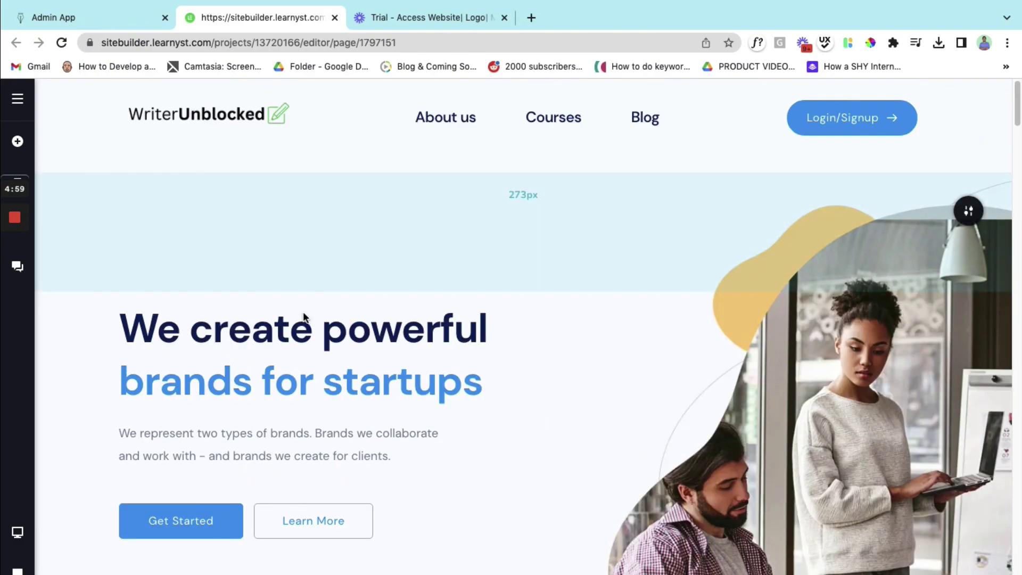
{"action": "left_click", "coordinate": [303, 317]}
{"action": "left_click", "coordinate": [292, 346]}
{"action": "scroll", "coordinate": [292, 346], "scroll_direction": "down", "scroll_amount": 2}
- In Notes, open the Website Copy note and select its subheading line for copying
{"action": "key", "text": "super+Tab"}
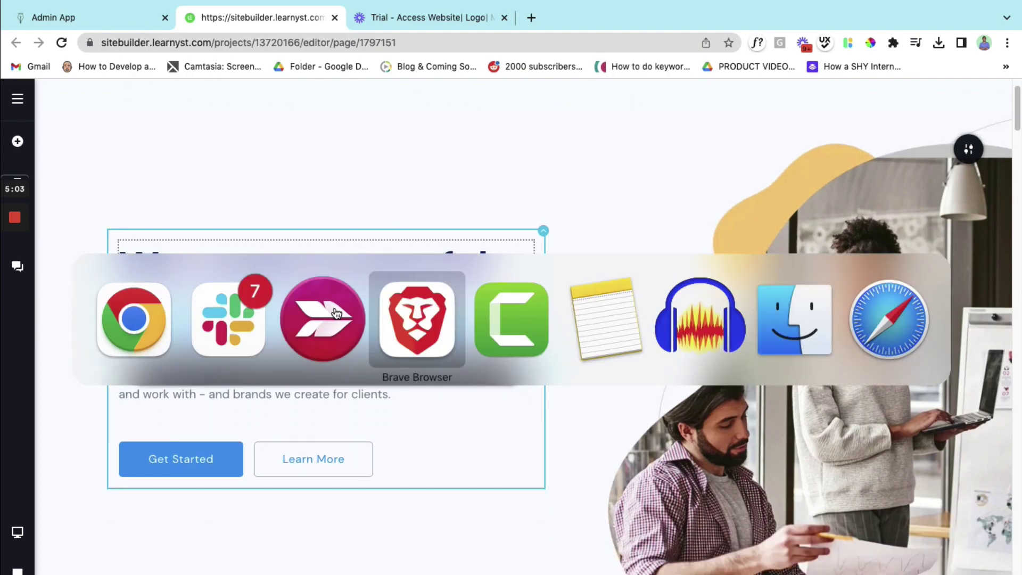
{"action": "key", "text": "super+Tab"}
{"action": "key", "text": "super+Tab"}
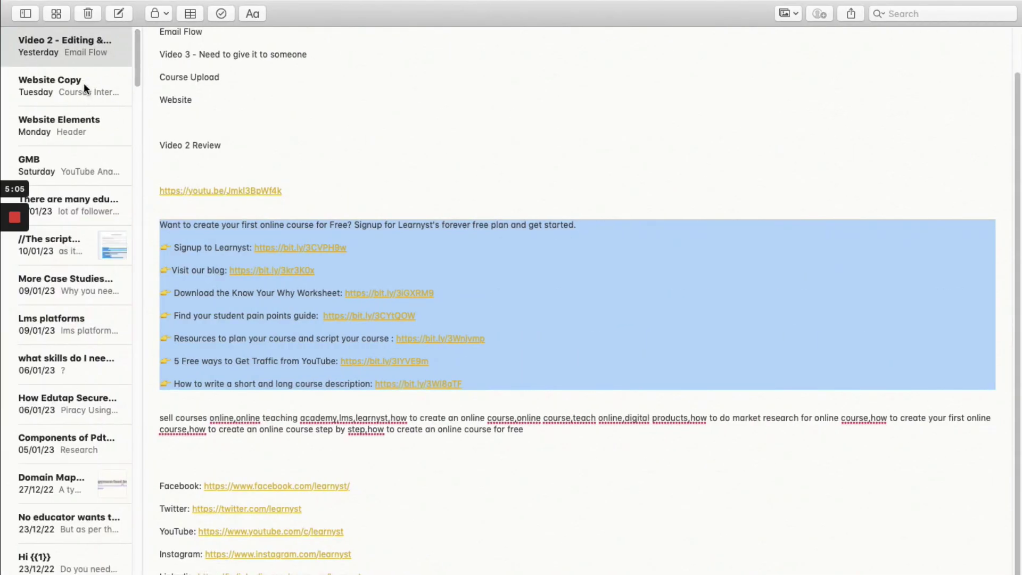
{"action": "left_click", "coordinate": [85, 86]}
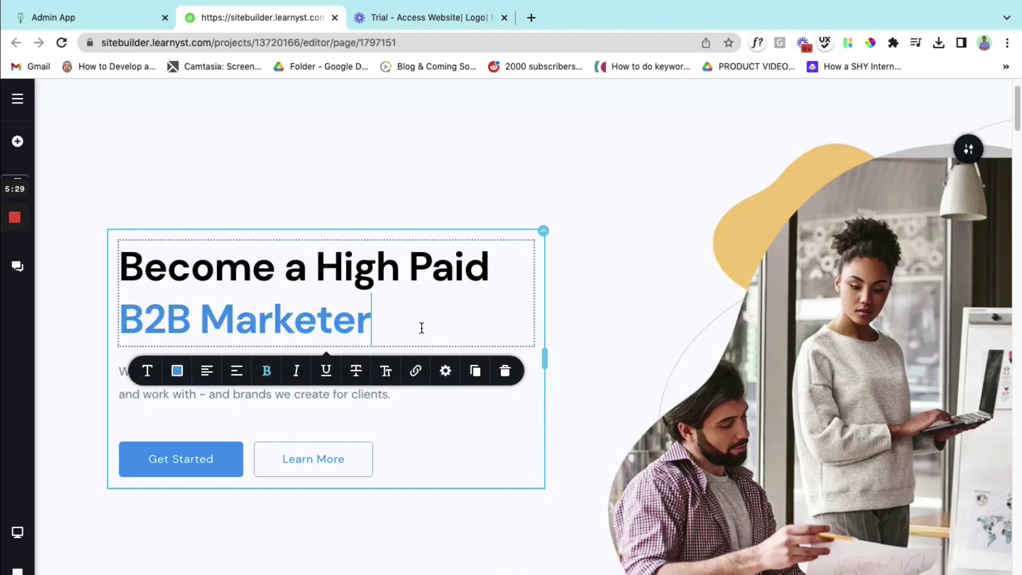
{"action": "scroll", "coordinate": [326, 331], "scroll_direction": "down", "scroll_amount": 2}
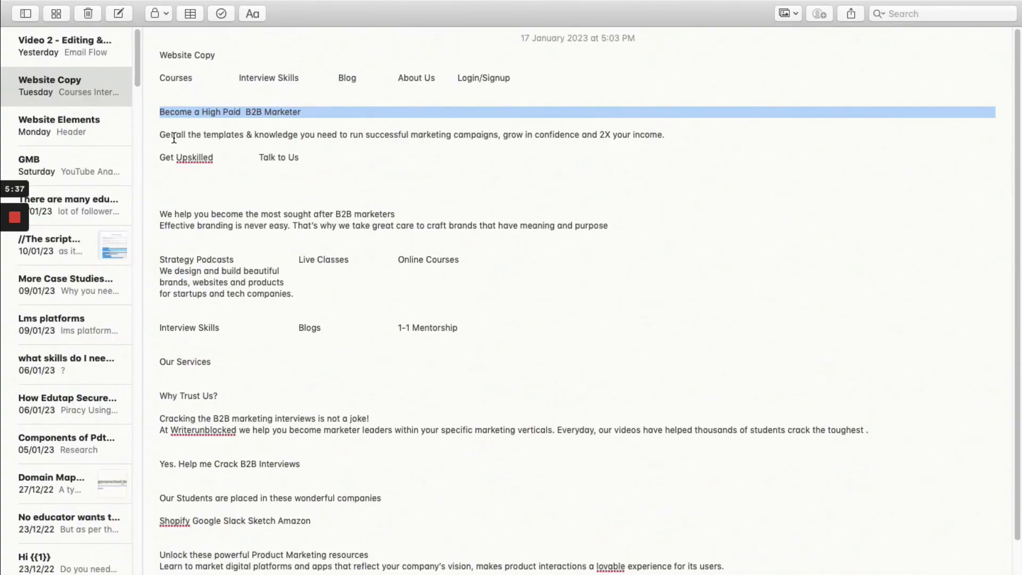
{"action": "triple_click", "coordinate": [174, 138]}
{"action": "key", "text": "ctrl+c"}
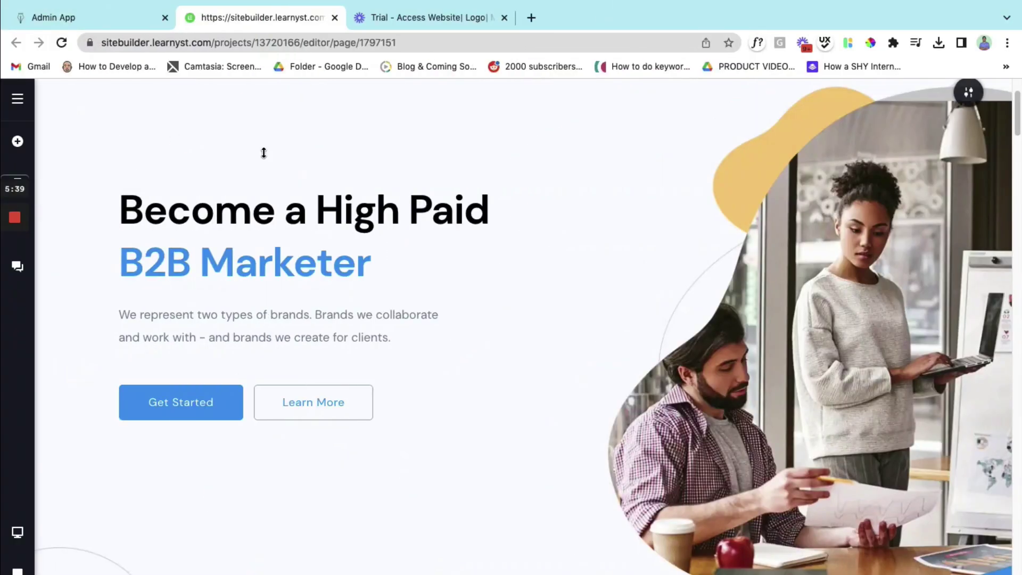
- Paste the 'Get all the templates & knowledge…' line as hero paragraph, widen column to ~55%, trim top spacing to ~207px
{"action": "left_click", "coordinate": [197, 344]}
{"action": "key", "text": "ctrl+a"}
{"action": "key", "text": "ctrl+v"}
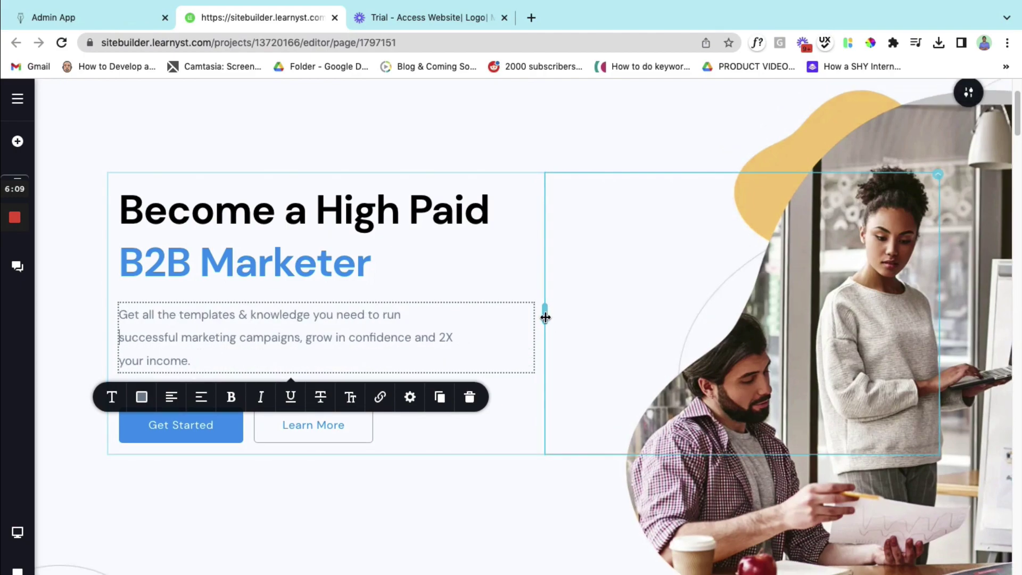
{"action": "left_click_drag", "start_coordinate": [544, 316], "coordinate": [563, 316]}
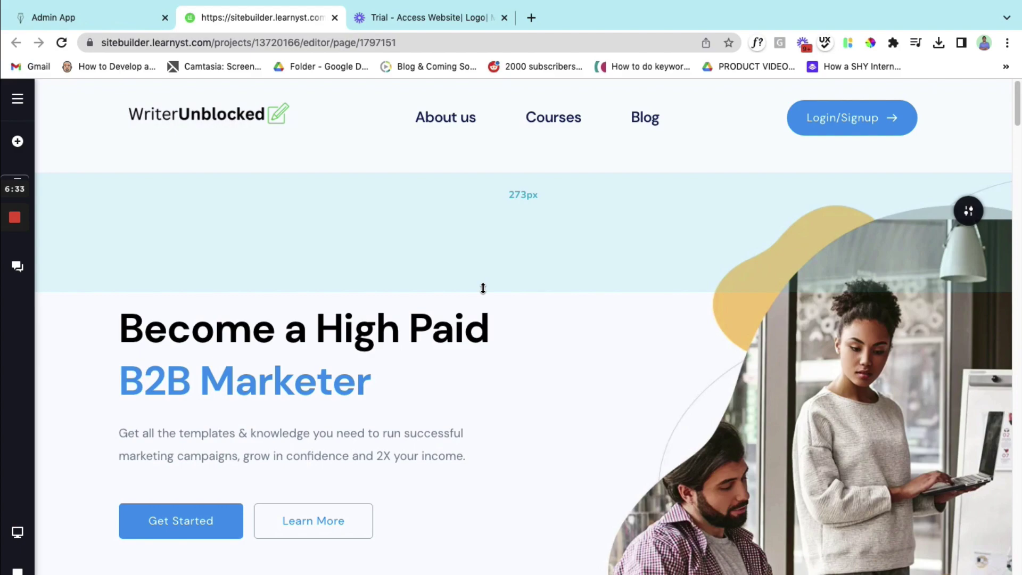
{"action": "left_click_drag", "start_coordinate": [482, 279], "coordinate": [486, 203]}
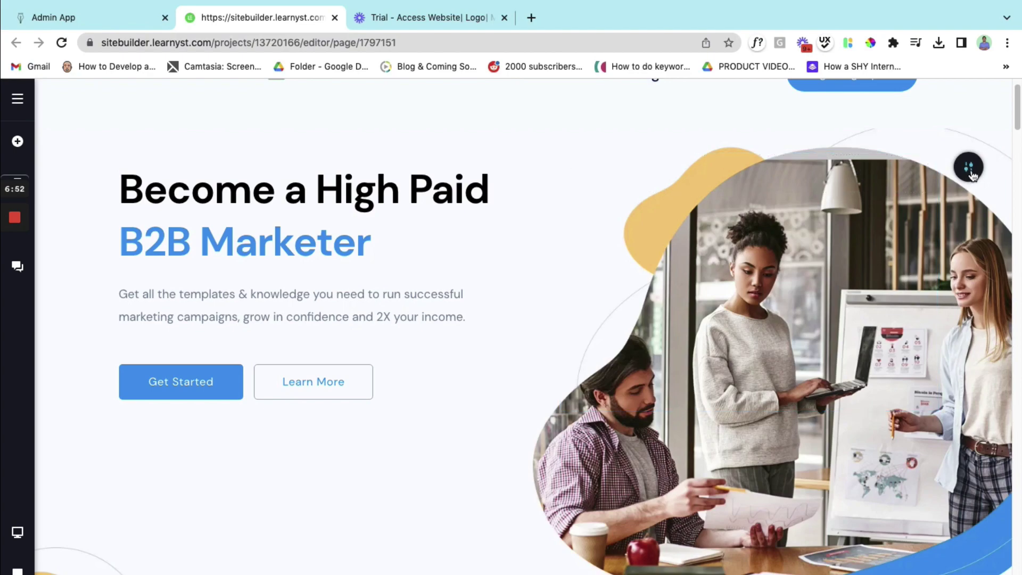
{"action": "left_click", "coordinate": [971, 174]}
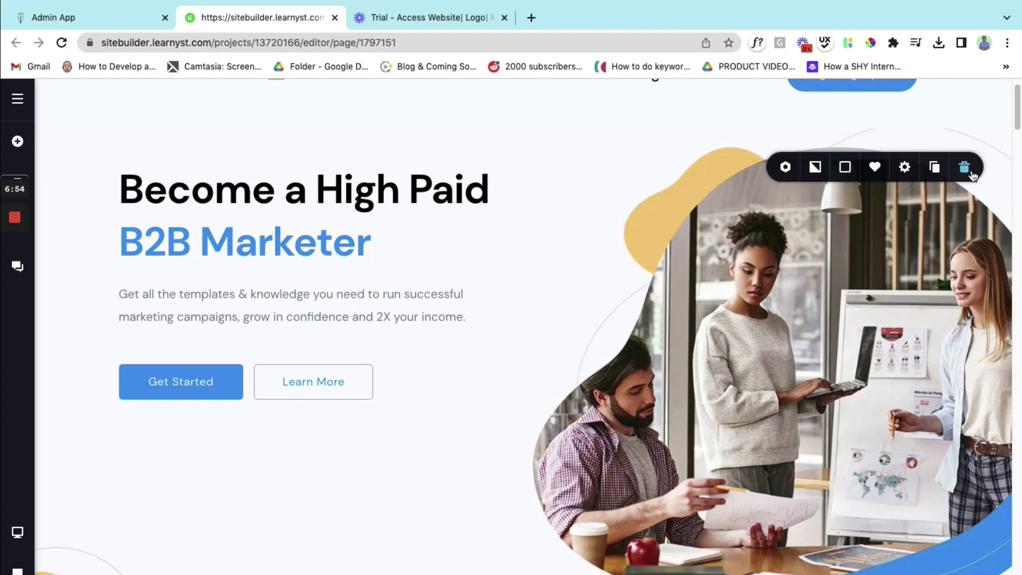
{"action": "left_click", "coordinate": [817, 168]}
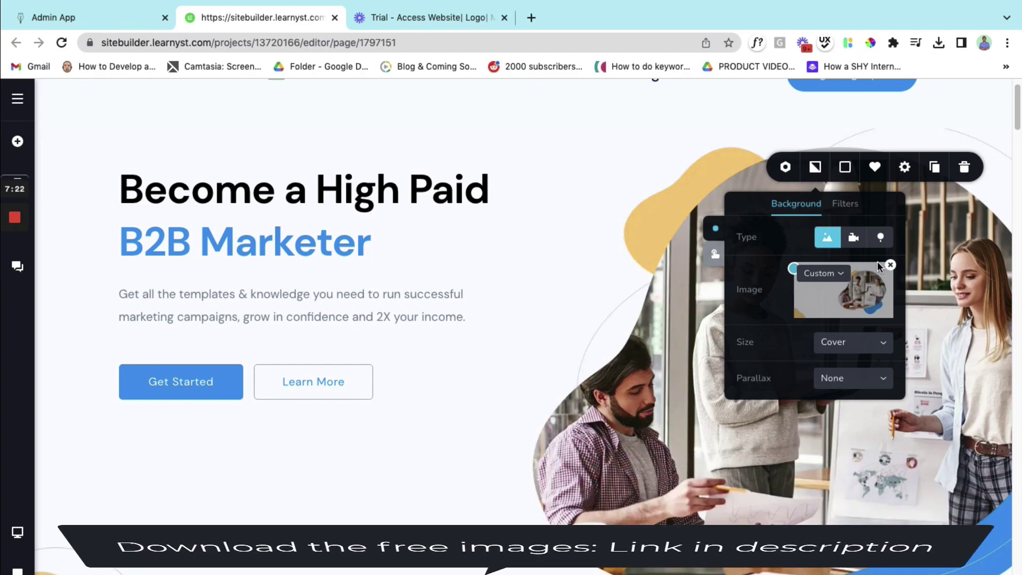
- Relabel the Get Started button as 'Get Upskilled'
{"action": "left_click", "coordinate": [984, 273]}
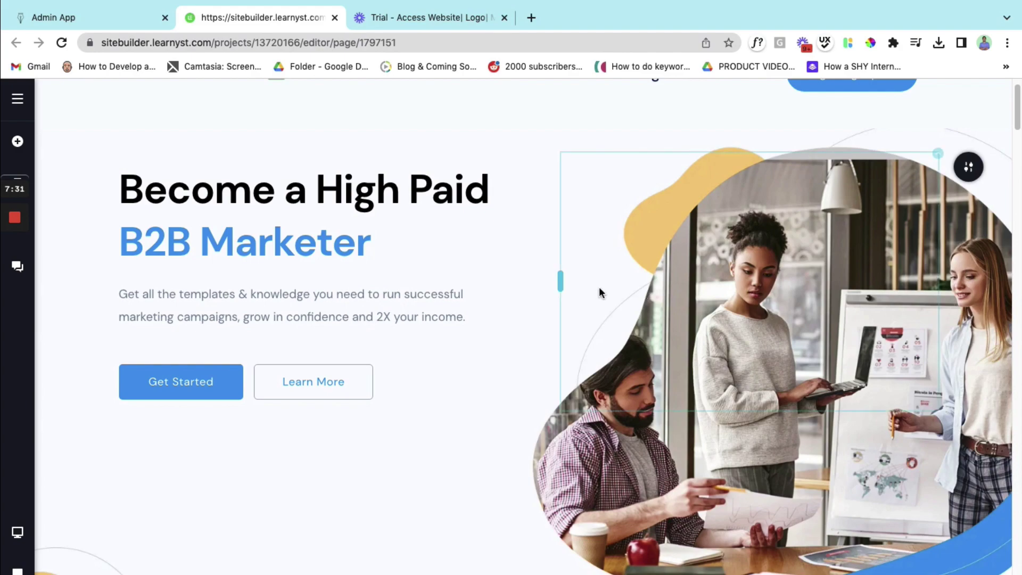
{"action": "scroll", "coordinate": [352, 428], "scroll_direction": "down", "scroll_amount": 1}
{"action": "scroll", "coordinate": [352, 428], "scroll_direction": "down", "scroll_amount": 1}
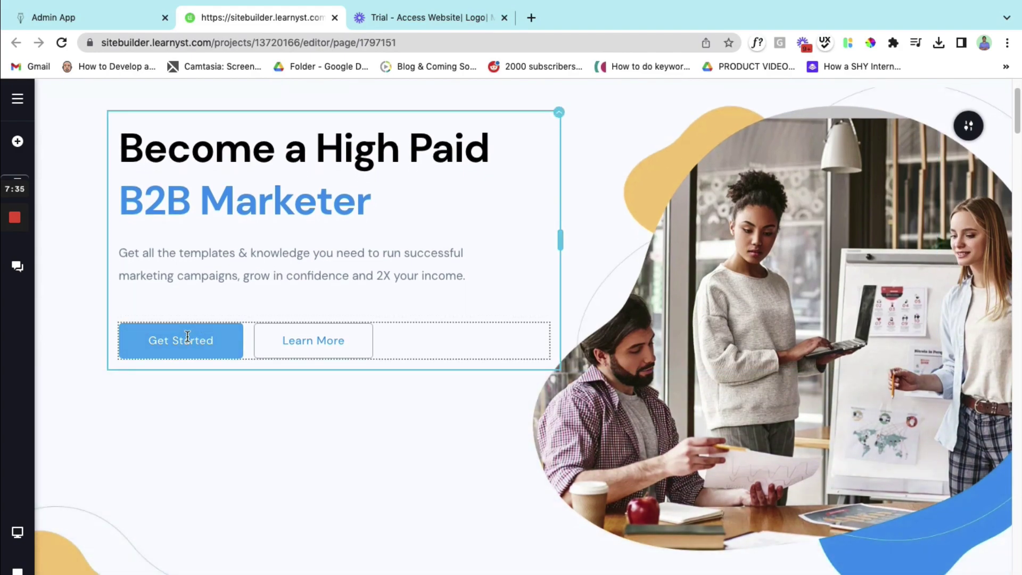
{"action": "left_click", "coordinate": [188, 337]}
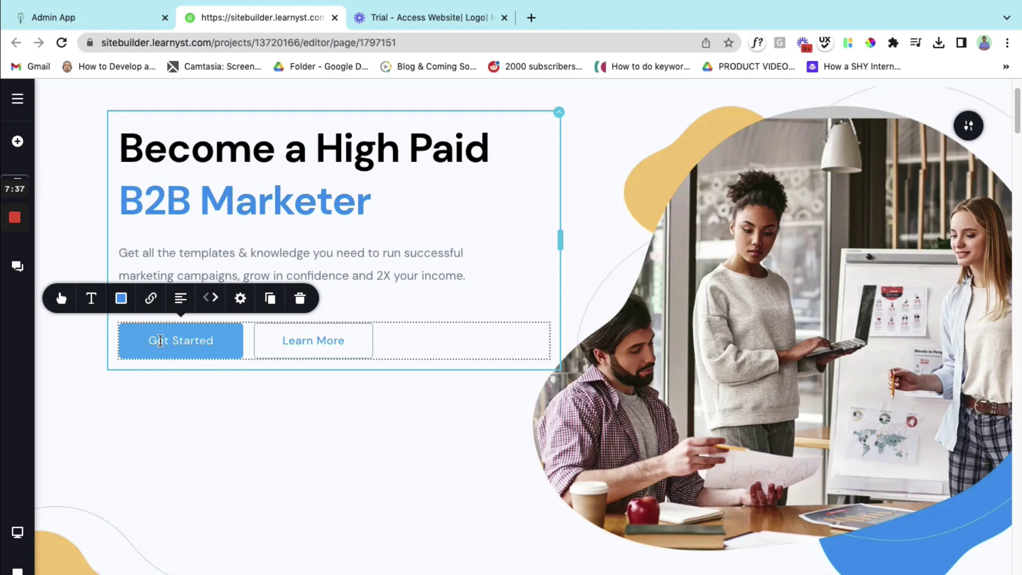
{"action": "type", "text": "Upskill"}
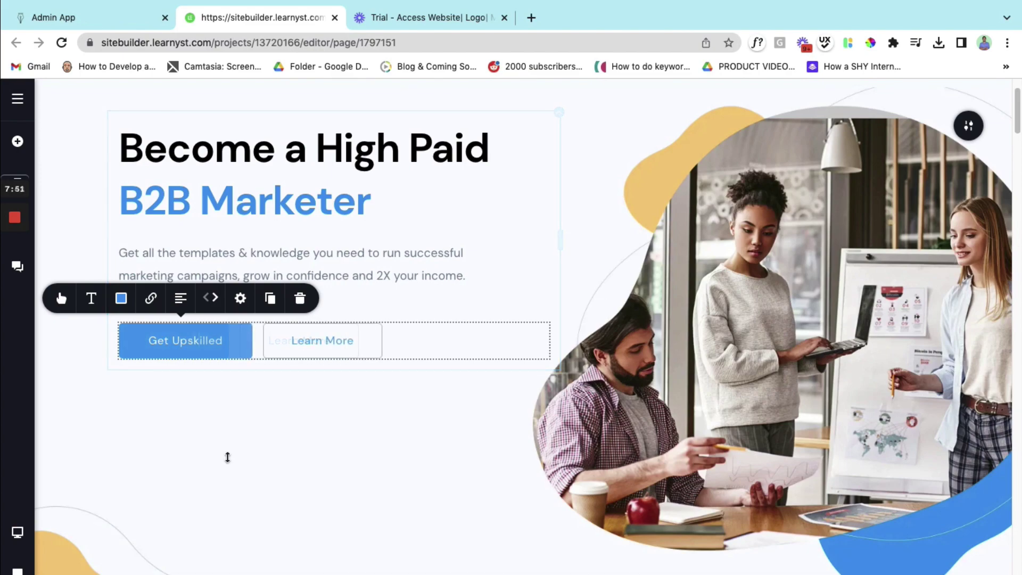
{"action": "left_click", "coordinate": [228, 456]}
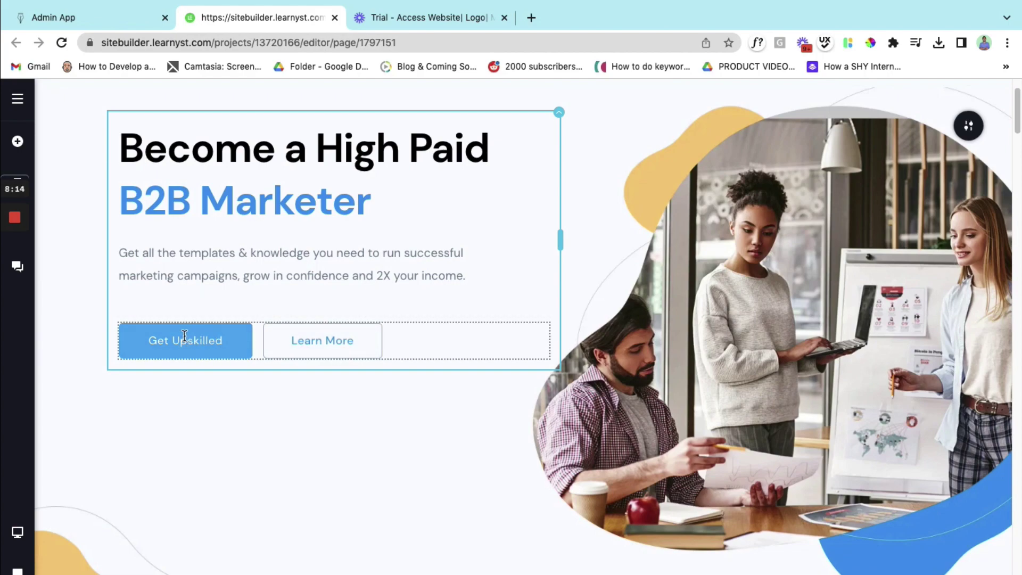
- Link the Get Upskilled button to the writerunblocked.in site, opening in a new tab
{"action": "left_click", "coordinate": [185, 335]}
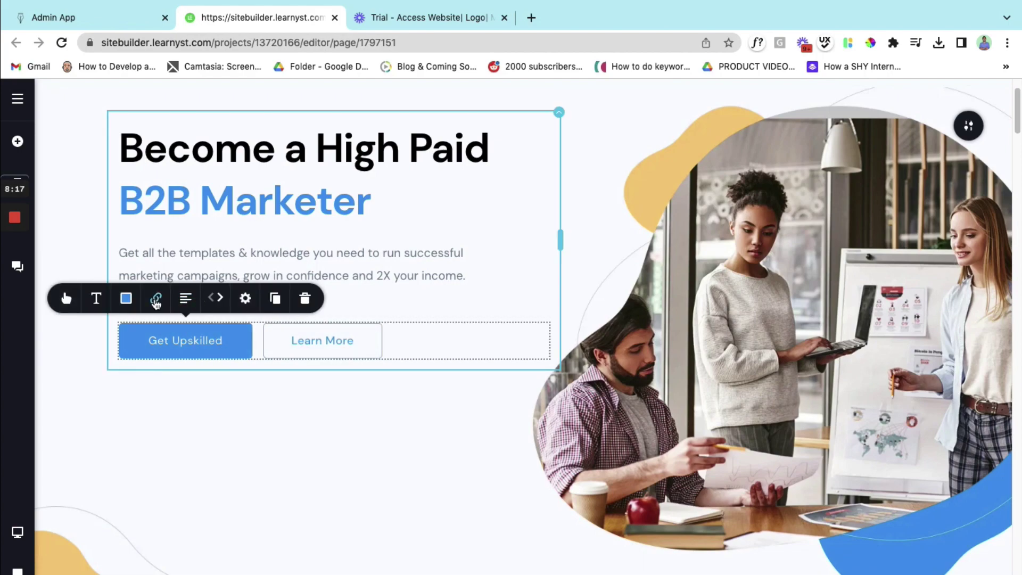
{"action": "left_click", "coordinate": [156, 299]}
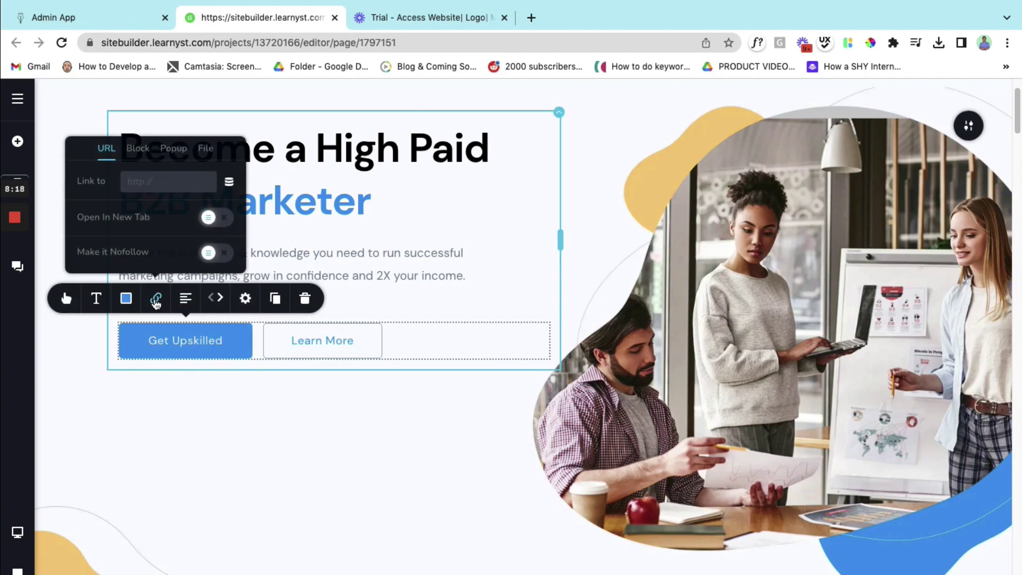
{"action": "left_click", "coordinate": [149, 182]}
{"action": "type", "text": "www.wked.in/"}
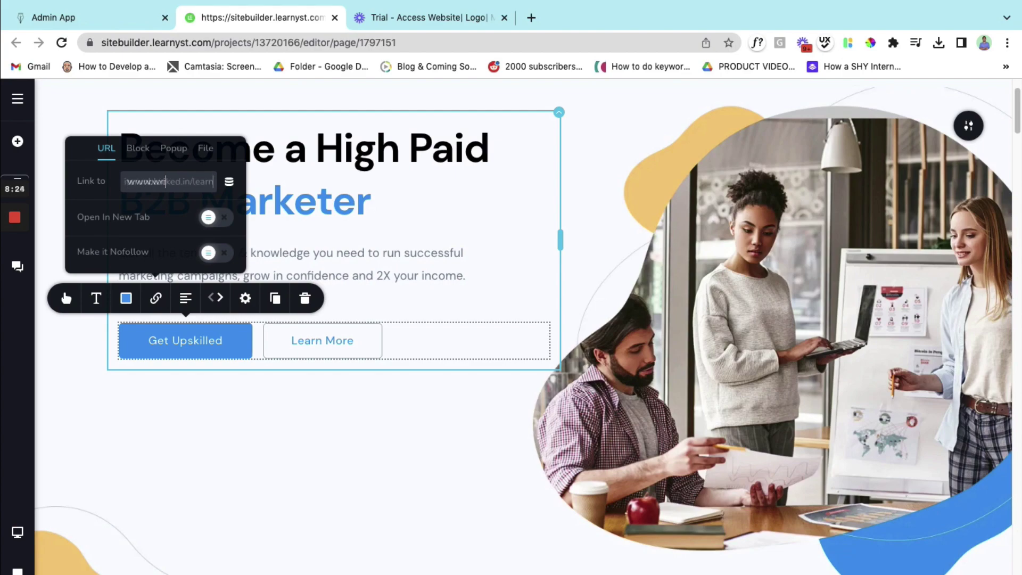
{"action": "type", "text": "learn"}
{"action": "left_click", "coordinate": [212, 223]}
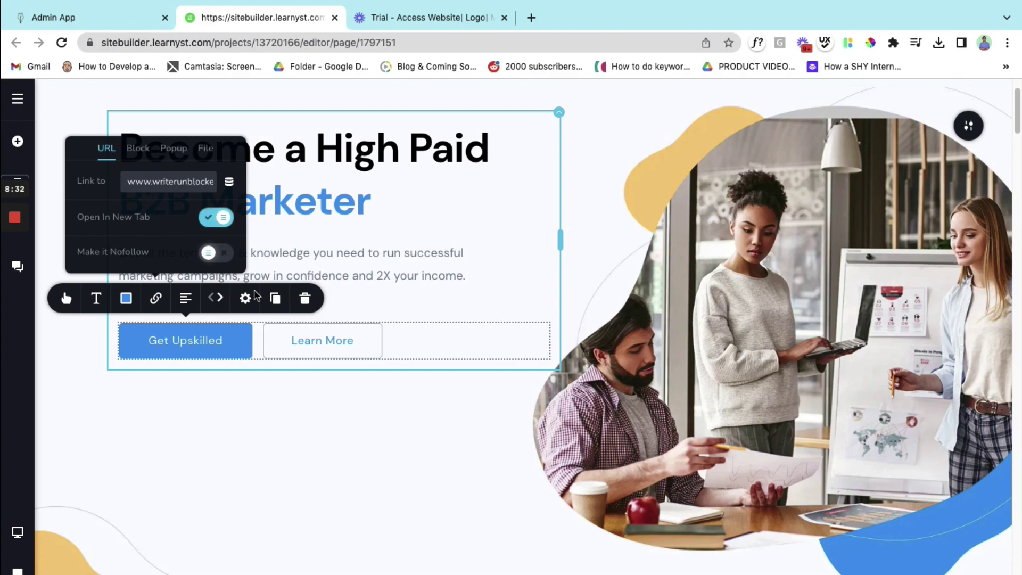
{"action": "left_click", "coordinate": [191, 411]}
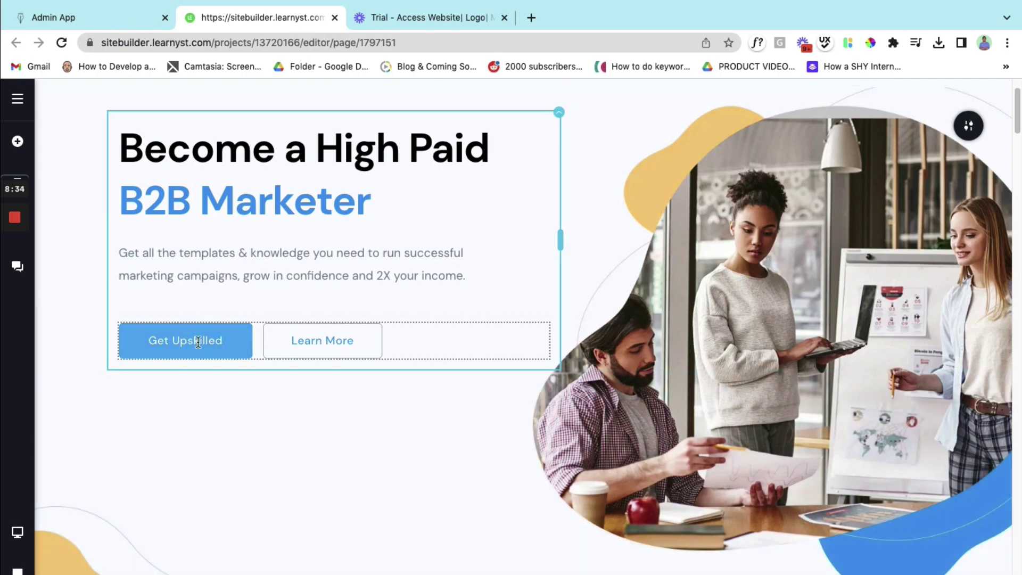
- Replace the Learn More label with 'Talk to us:' followed by the contact phone number
{"action": "left_click", "coordinate": [324, 341]}
{"action": "double_click", "coordinate": [323, 341]}
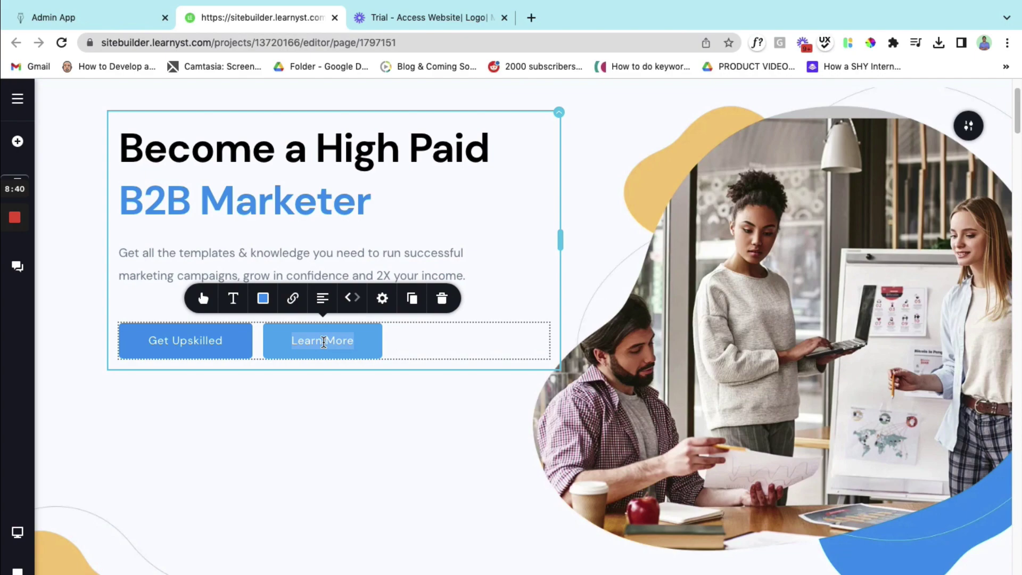
{"action": "type", "text": "Talk to Us"}
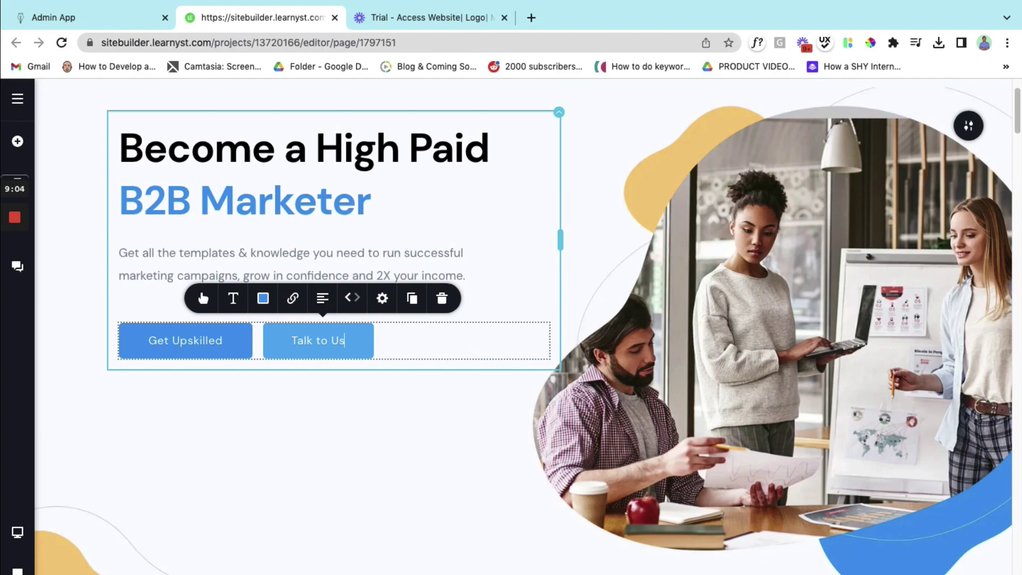
{"action": "key", "text": "ctrl+a"}
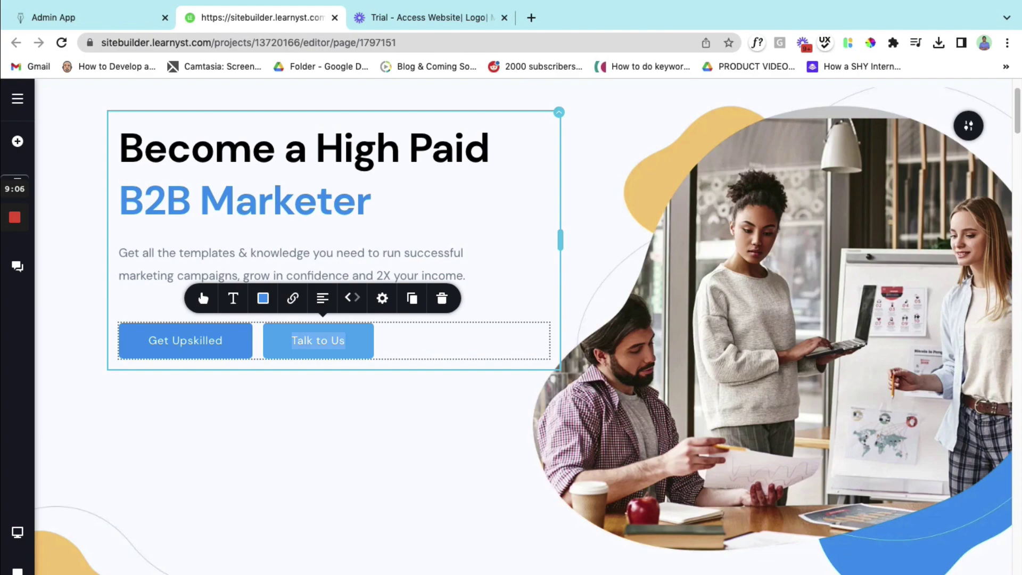
{"action": "type", "text": "Tall"}
{"action": "key", "text": "BackSpace"}
{"action": "type", "text": "k to"}
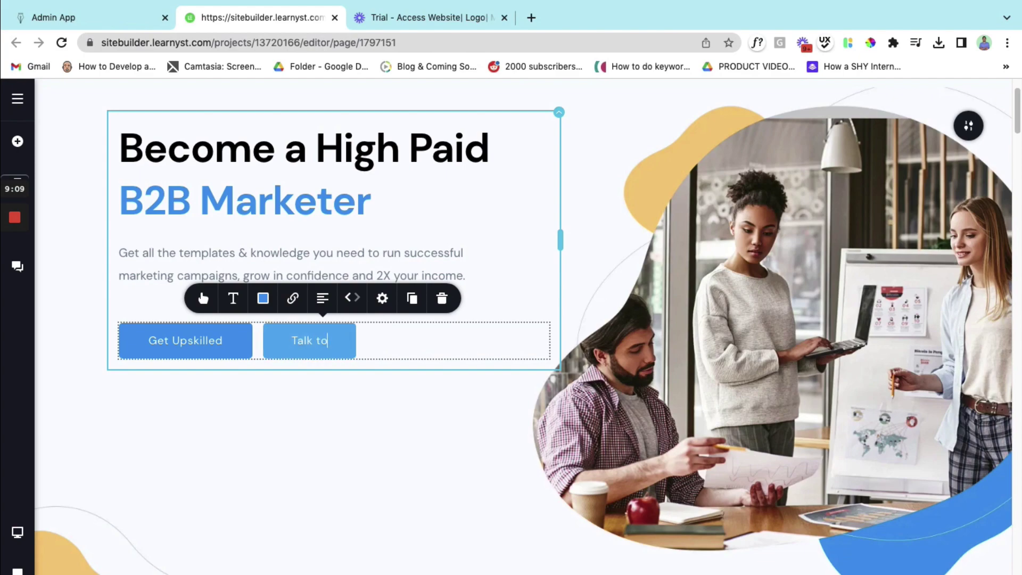
{"action": "type", "text": " us:"}
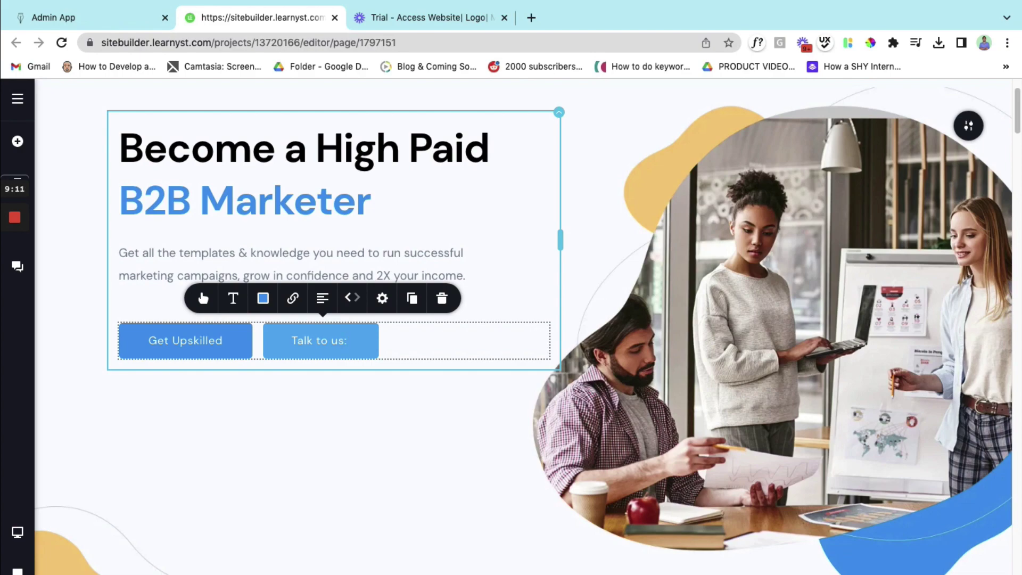
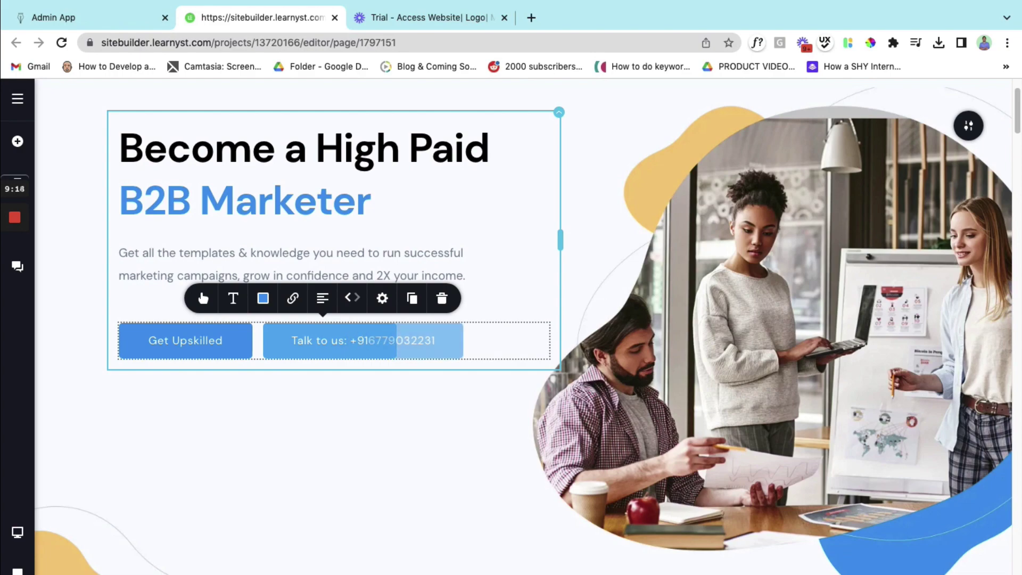
{"action": "left_click", "coordinate": [269, 412]}
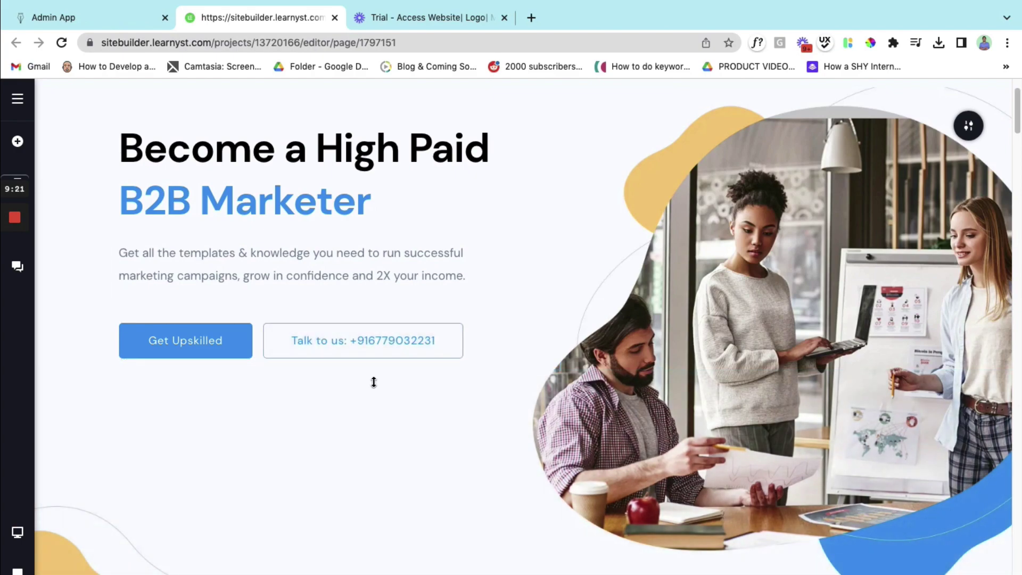
{"action": "scroll", "coordinate": [333, 483], "scroll_direction": "up", "scroll_amount": 1}
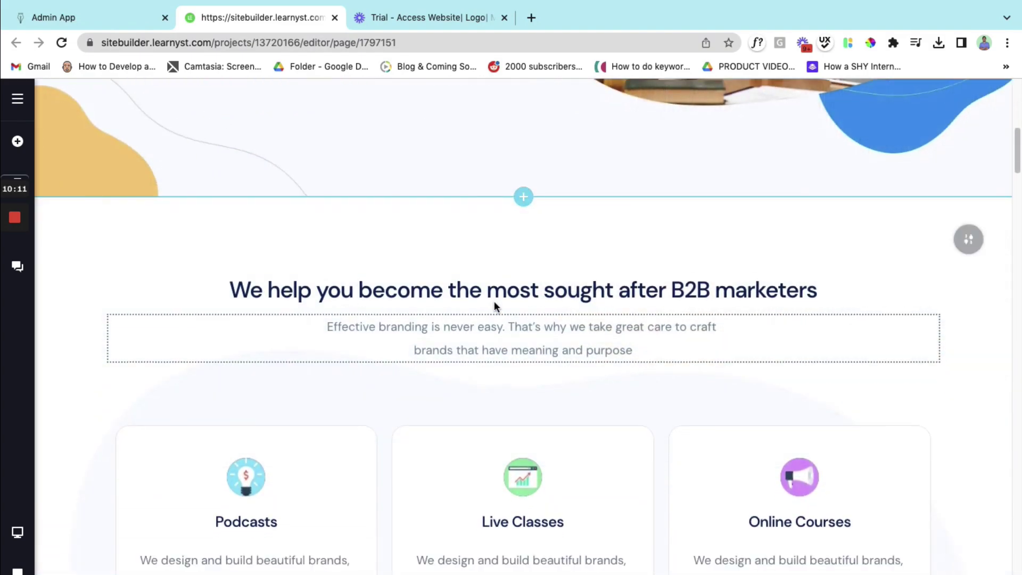
{"action": "scroll", "coordinate": [494, 302], "scroll_direction": "down", "scroll_amount": 3}
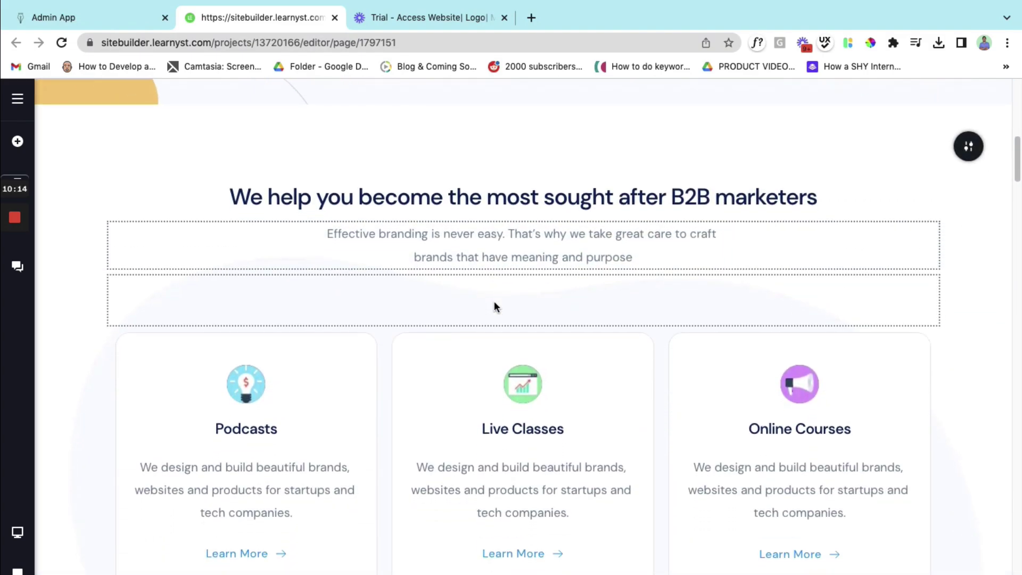
{"action": "scroll", "coordinate": [494, 301], "scroll_direction": "down", "scroll_amount": 1}
{"action": "scroll", "coordinate": [555, 242], "scroll_direction": "down", "scroll_amount": 2}
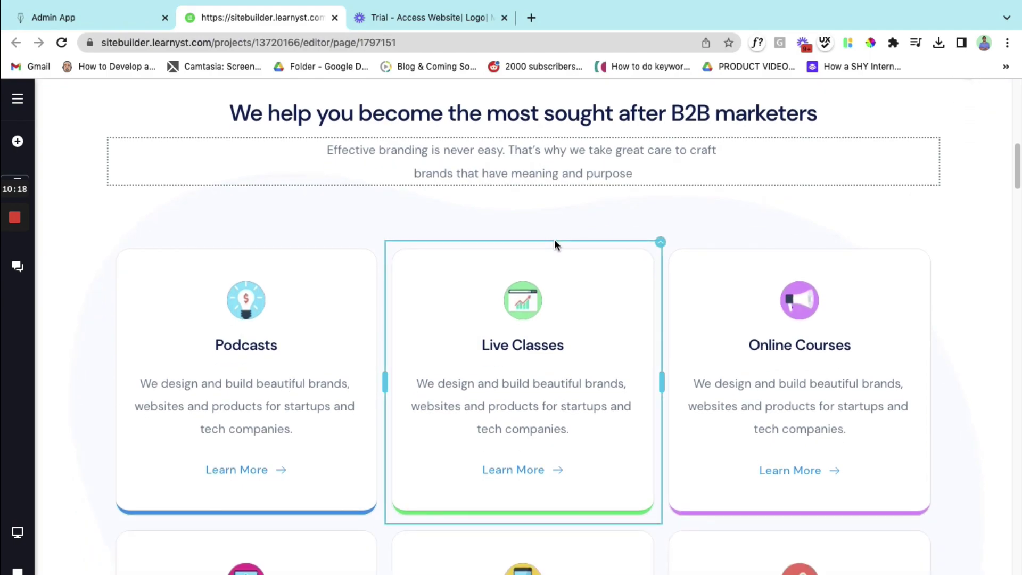
{"action": "scroll", "coordinate": [554, 238], "scroll_direction": "down", "scroll_amount": 3}
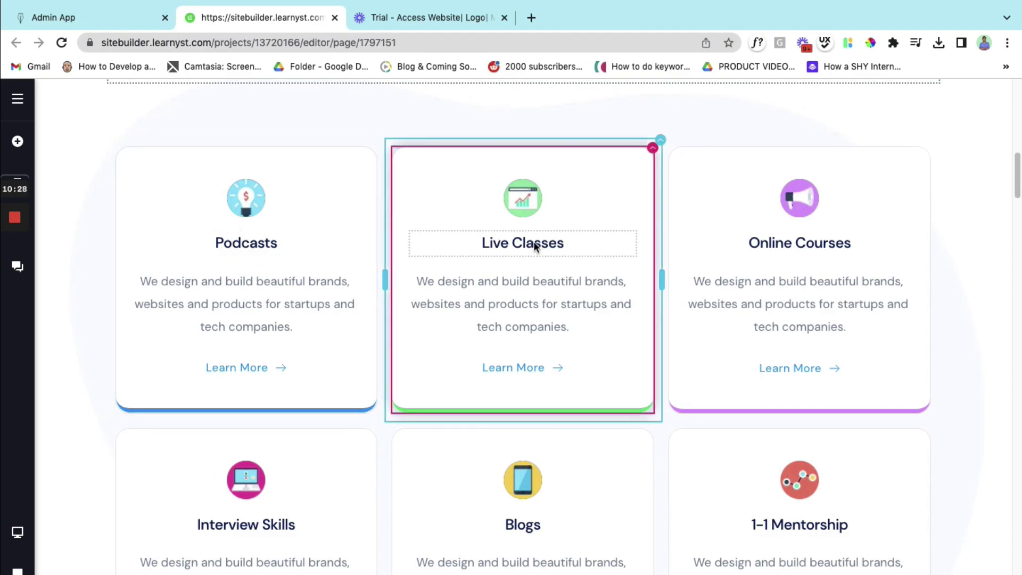
{"action": "scroll", "coordinate": [776, 246], "scroll_direction": "down", "scroll_amount": 1}
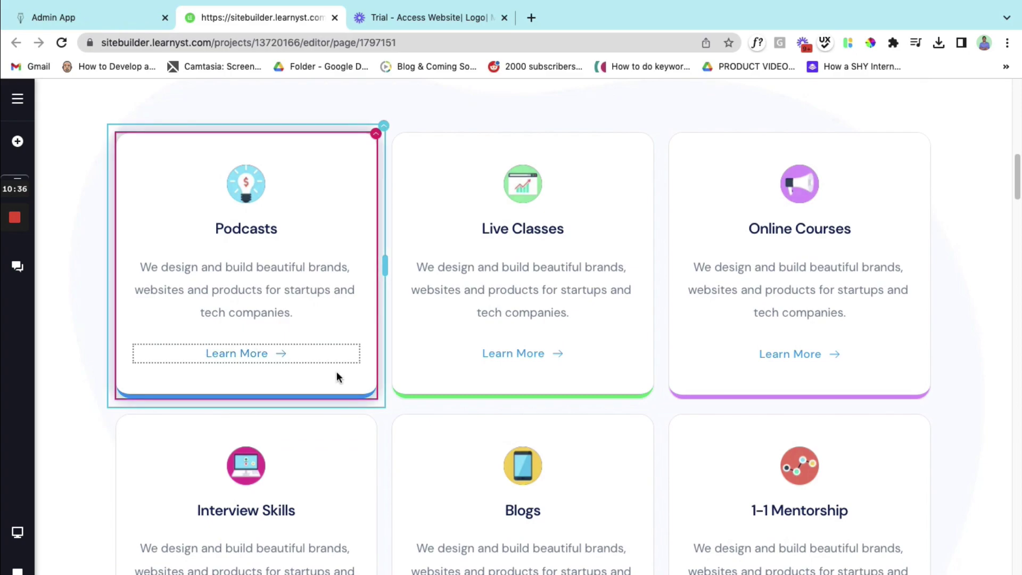
- Copy the Tell Stories In Headline: Headline Writing Mastery course page URL from the storefront
{"action": "key", "text": "super+Tab"}
{"action": "key", "text": "super+Tab"}
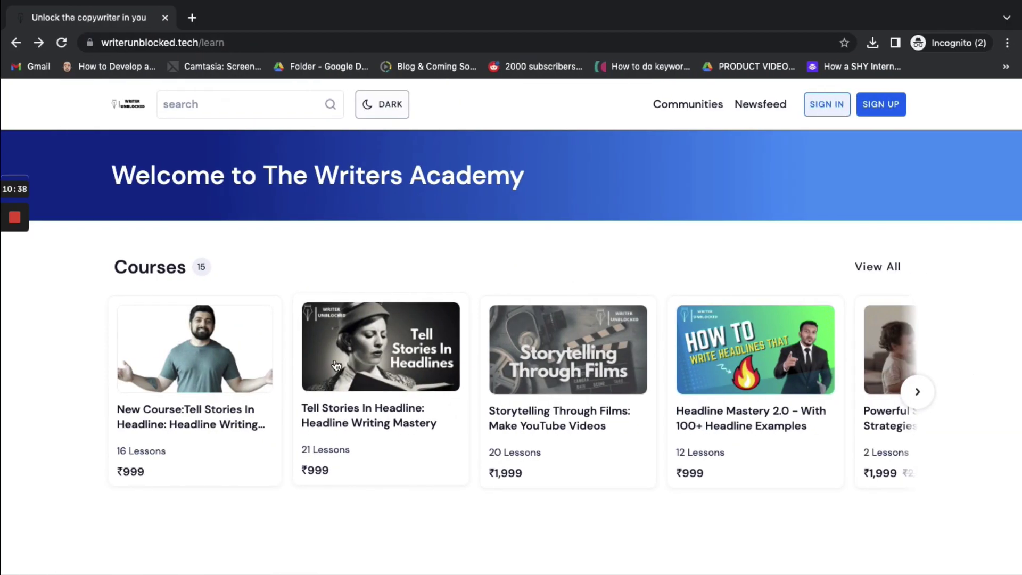
{"action": "left_click", "coordinate": [385, 354]}
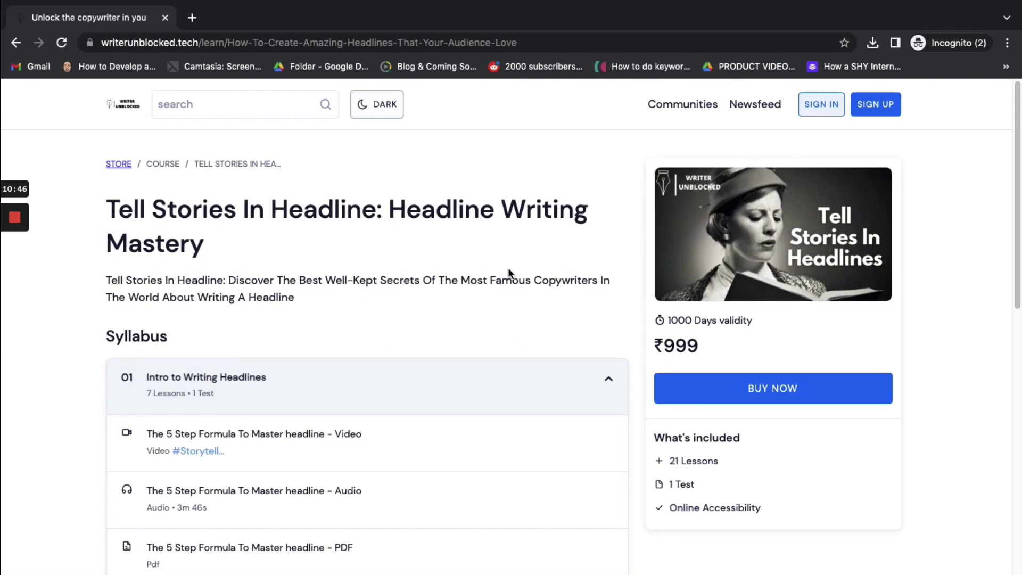
{"action": "scroll", "coordinate": [401, 341], "scroll_direction": "down", "scroll_amount": 5}
{"action": "scroll", "coordinate": [399, 342], "scroll_direction": "up", "scroll_amount": 5}
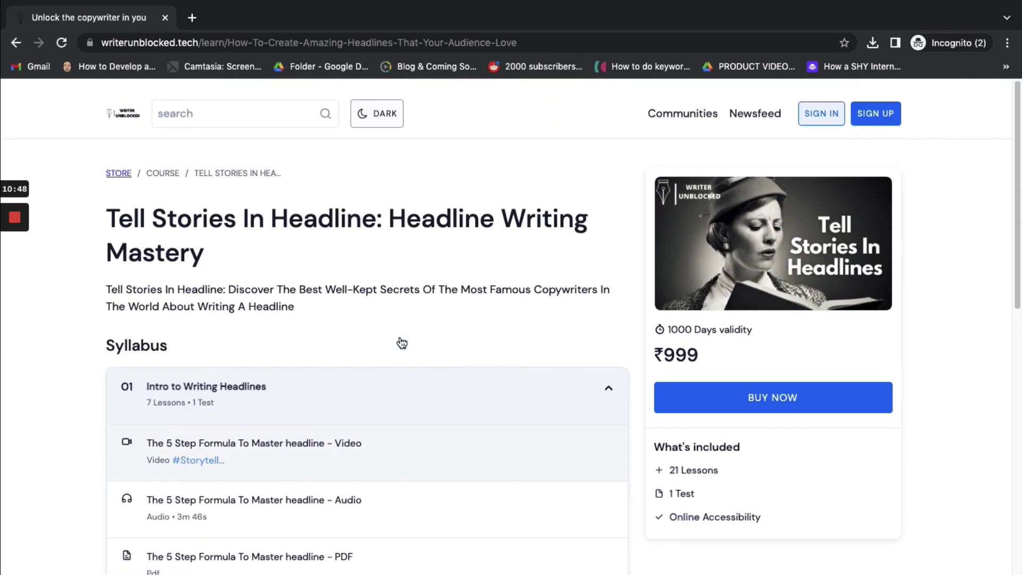
{"action": "left_click", "coordinate": [274, 42]}
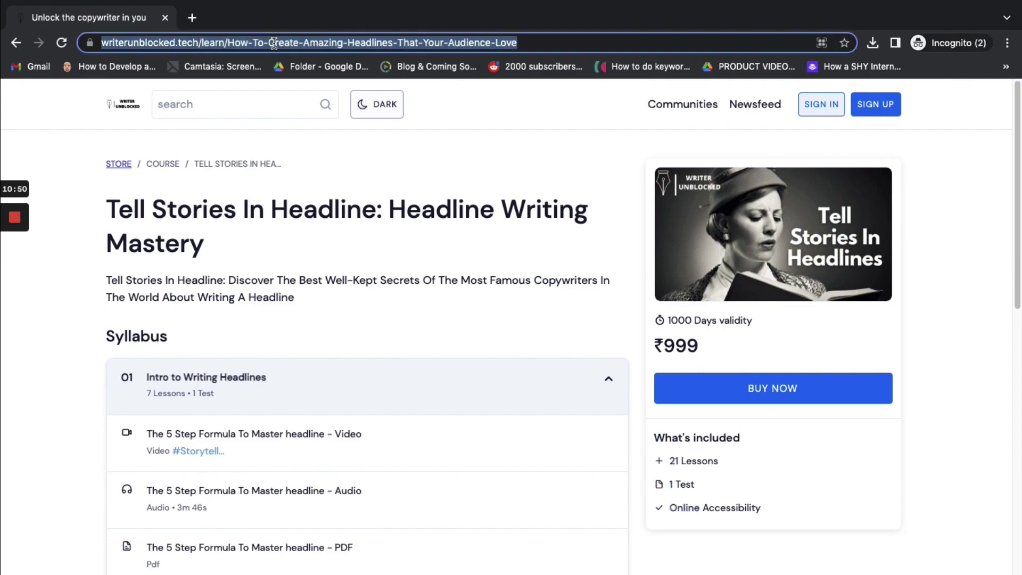
{"action": "key", "text": "ctrl+Left"}
{"action": "key", "text": "ctrl+Left"}
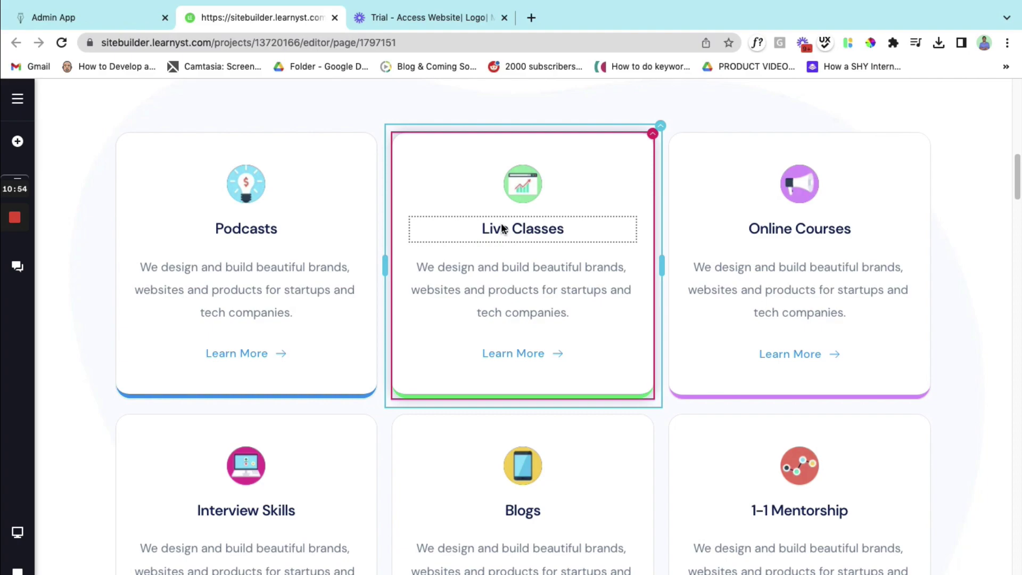
- Link the Live Classes card's Learn More to the copied course URL, opening in a new tab
{"action": "left_click", "coordinate": [520, 355]}
{"action": "double_click", "coordinate": [520, 355]}
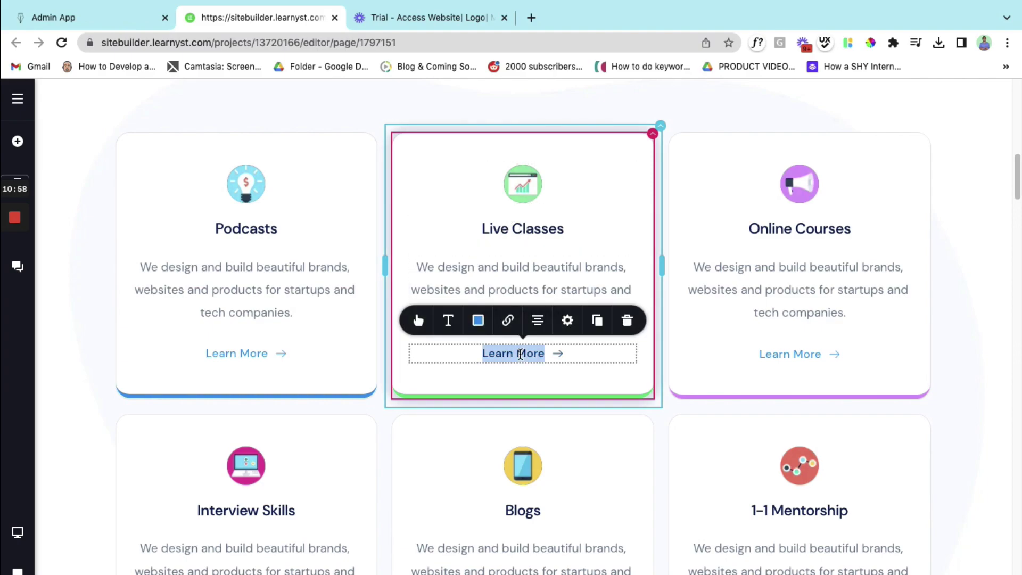
{"action": "left_click", "coordinate": [510, 326]}
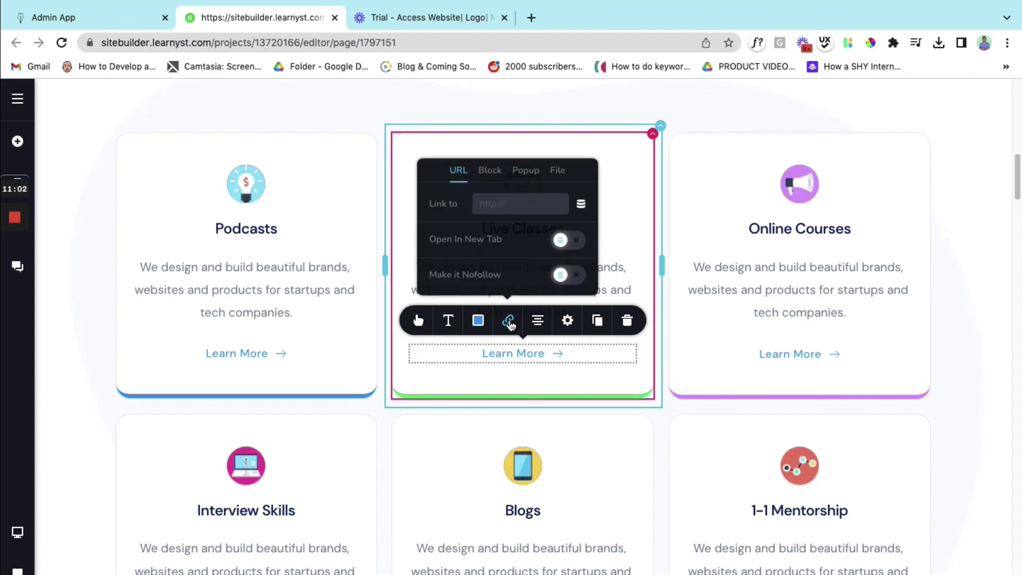
{"action": "left_click", "coordinate": [500, 198]}
{"action": "key", "text": "ctrl+v"}
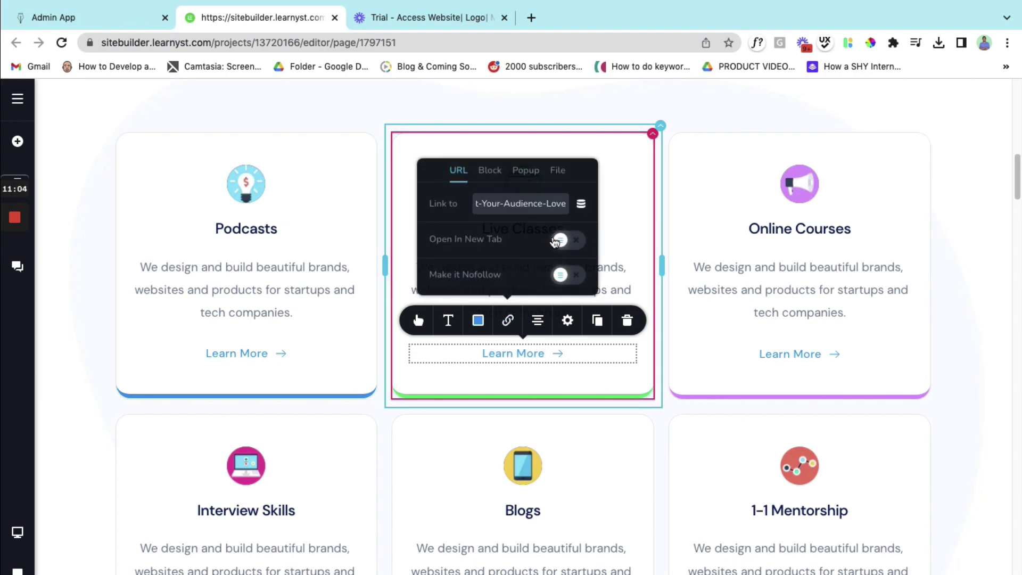
{"action": "left_click", "coordinate": [566, 243]}
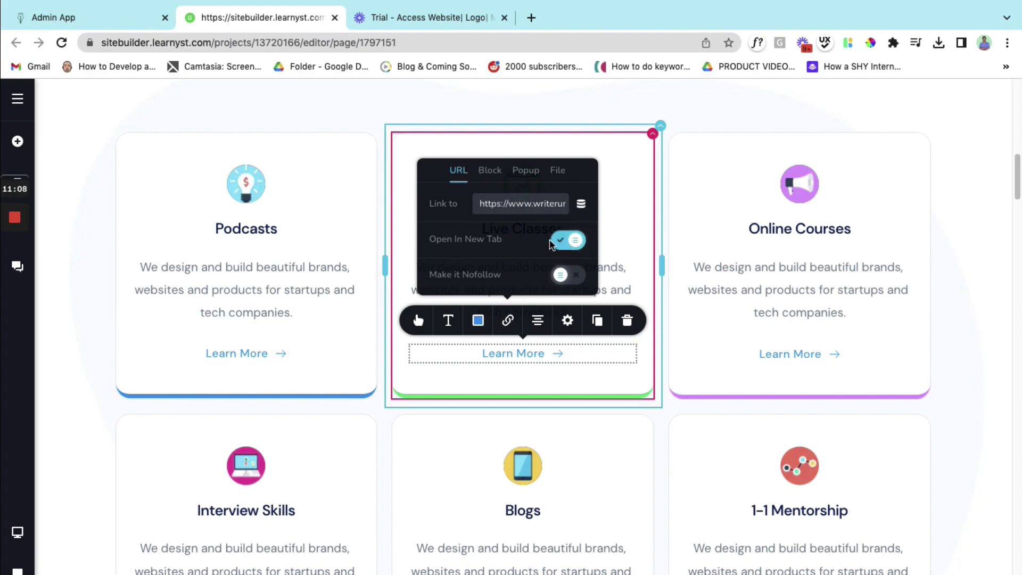
{"action": "left_click", "coordinate": [294, 285]}
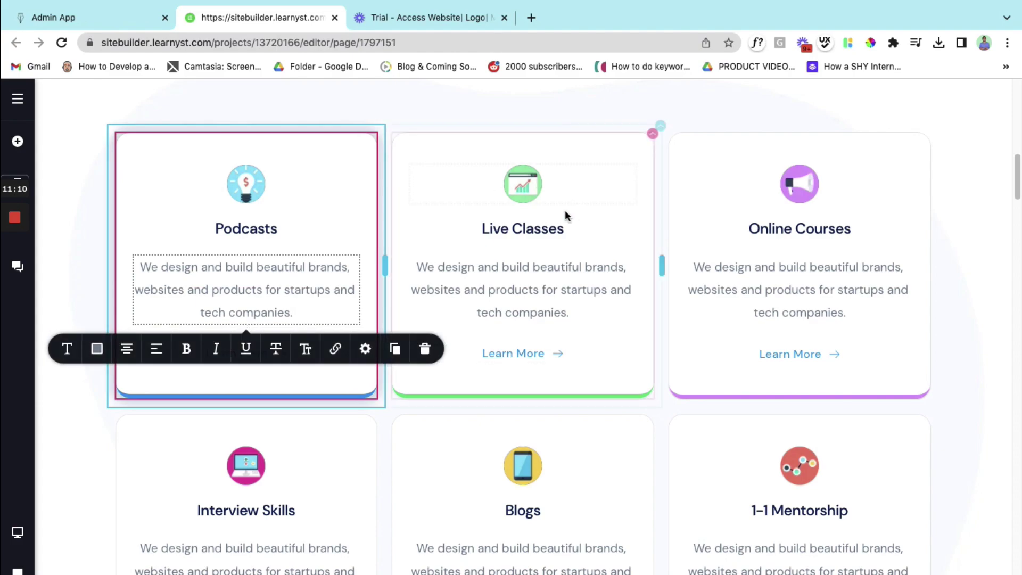
- Link the Live Classes heading to the same course URL in a new tab and verify the links
{"action": "triple_click", "coordinate": [502, 229]}
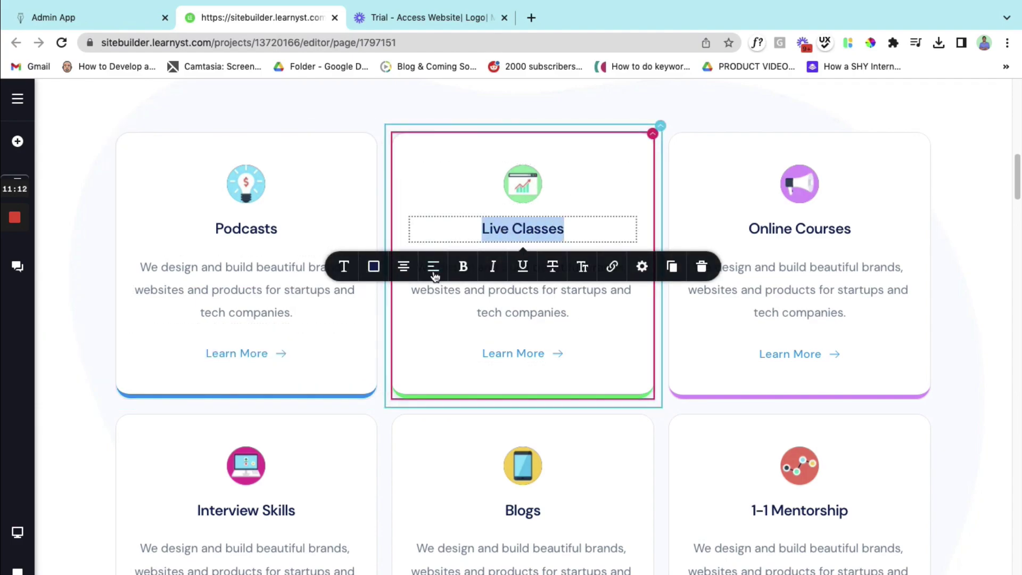
{"action": "left_click", "coordinate": [612, 267]}
{"action": "left_click", "coordinate": [600, 339]}
{"action": "key", "text": "ctrl+v"}
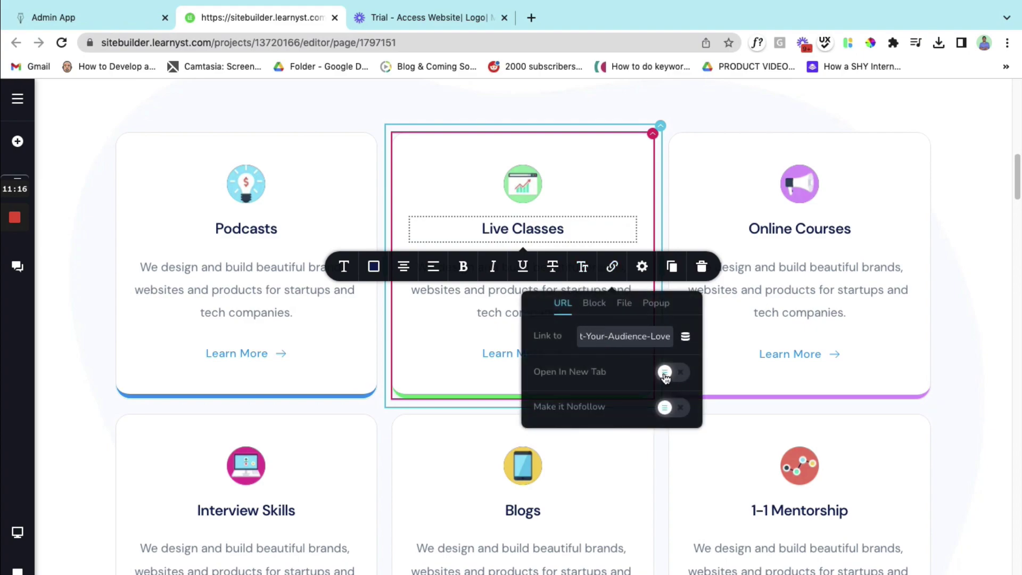
{"action": "left_click", "coordinate": [666, 373]}
{"action": "left_click", "coordinate": [383, 346]}
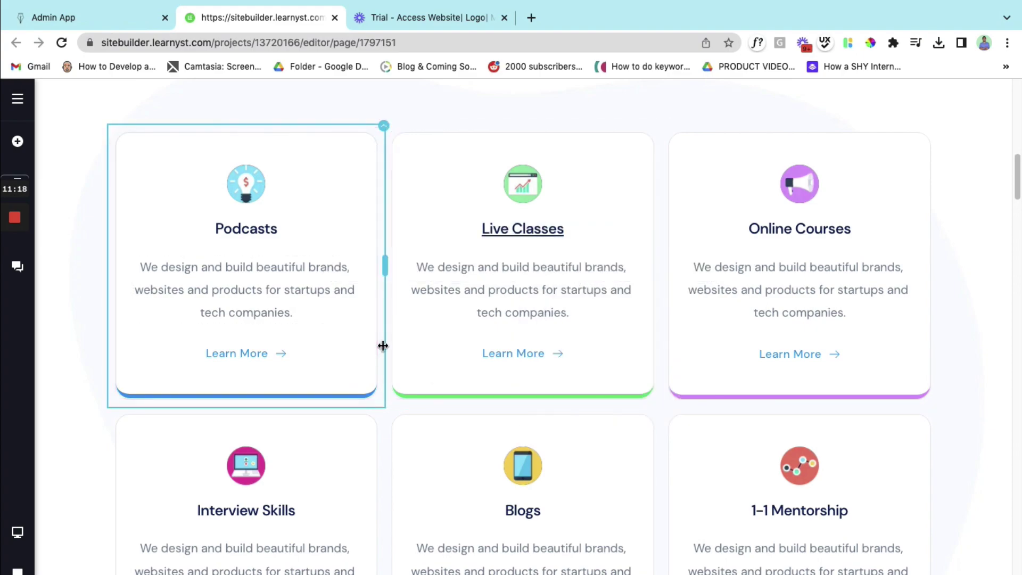
{"action": "left_click", "coordinate": [520, 236]}
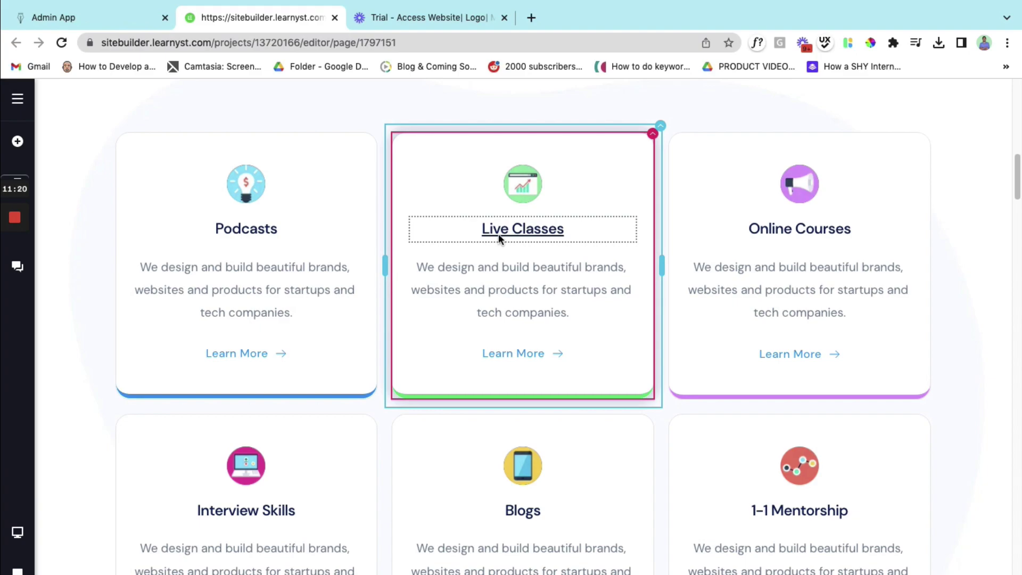
{"action": "left_click", "coordinate": [530, 352]}
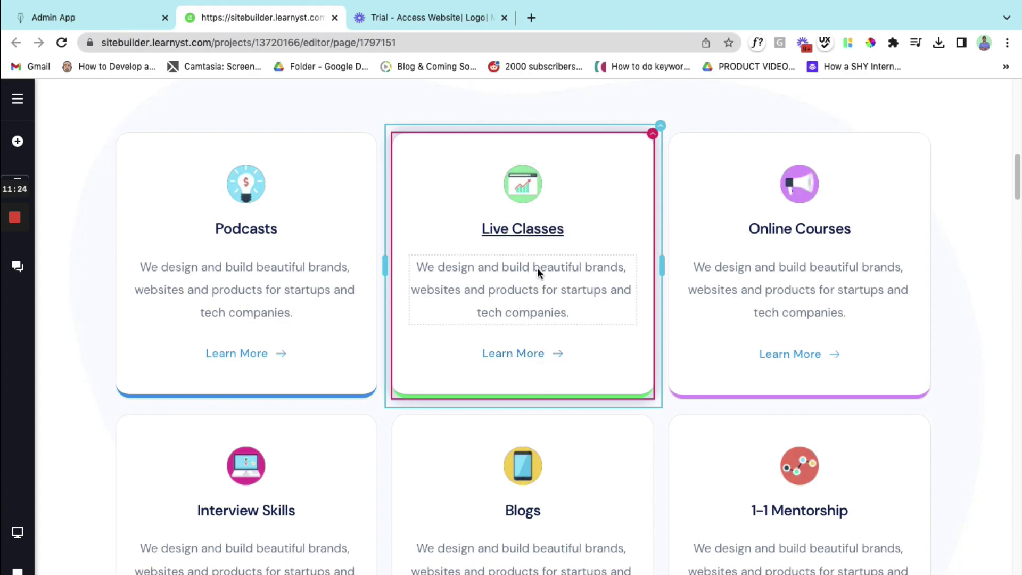
{"action": "scroll", "coordinate": [538, 269], "scroll_direction": "up", "scroll_amount": 4}
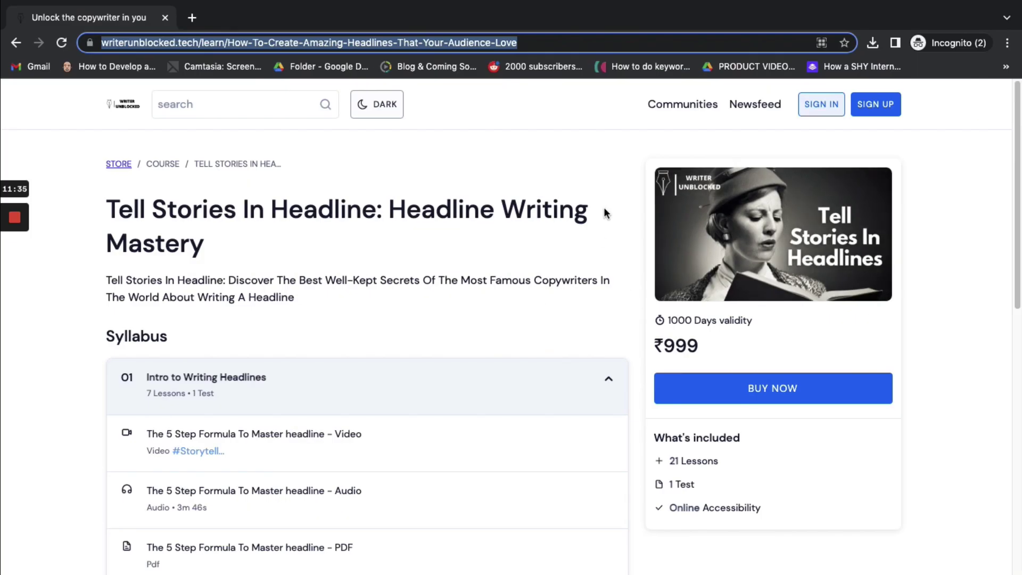
{"action": "left_click", "coordinate": [625, 221]}
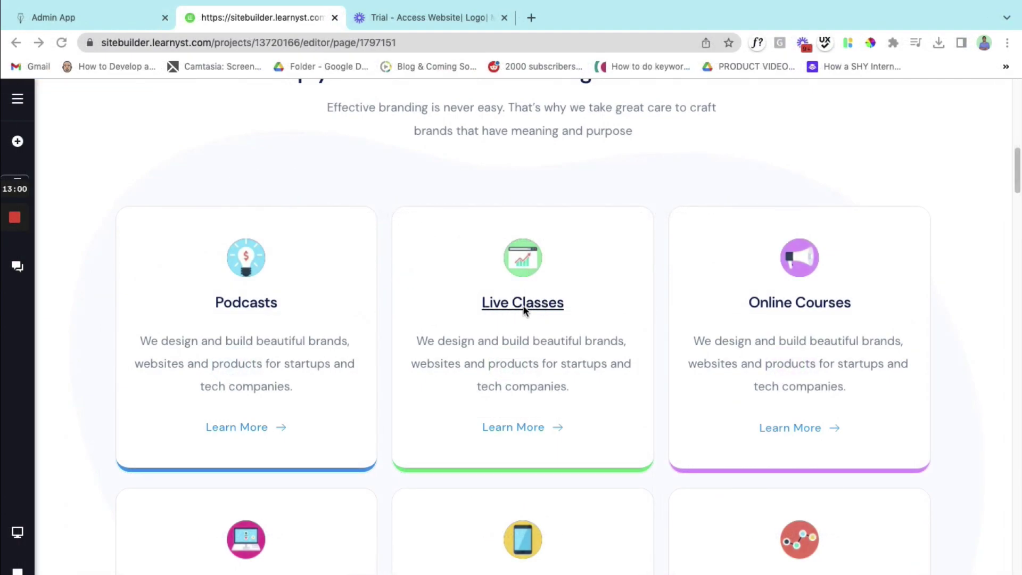
{"action": "scroll", "coordinate": [538, 365], "scroll_direction": "down", "scroll_amount": 5}
{"action": "scroll", "coordinate": [538, 360], "scroll_direction": "down", "scroll_amount": 2}
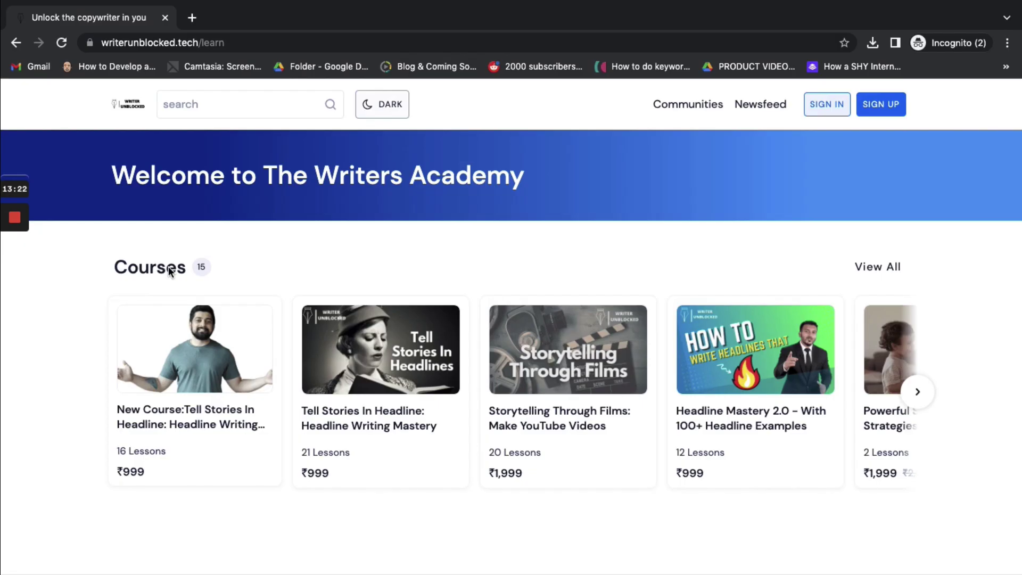
{"action": "key", "text": "ctrl+Left"}
{"action": "key", "text": "ctrl+Left"}
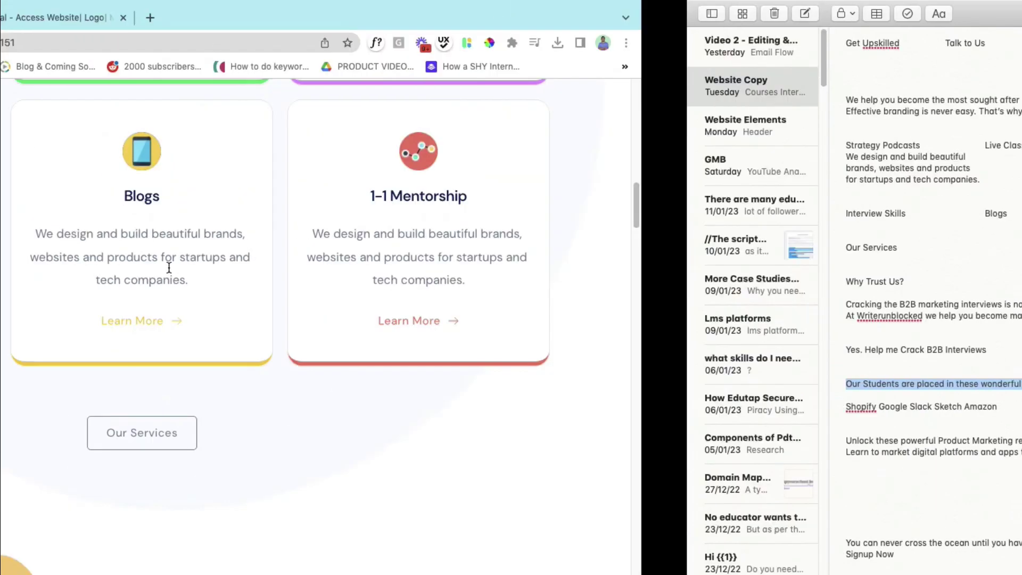
- Generate Embeddables course widget code for All Products Type, all tags and 8 products
{"action": "left_click", "coordinate": [104, 19]}
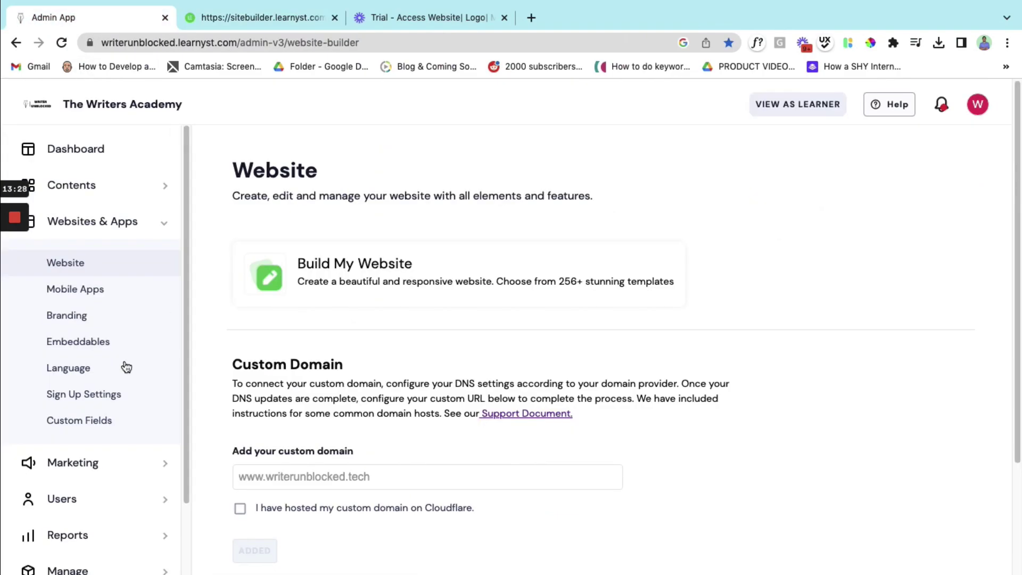
{"action": "left_click", "coordinate": [96, 343]}
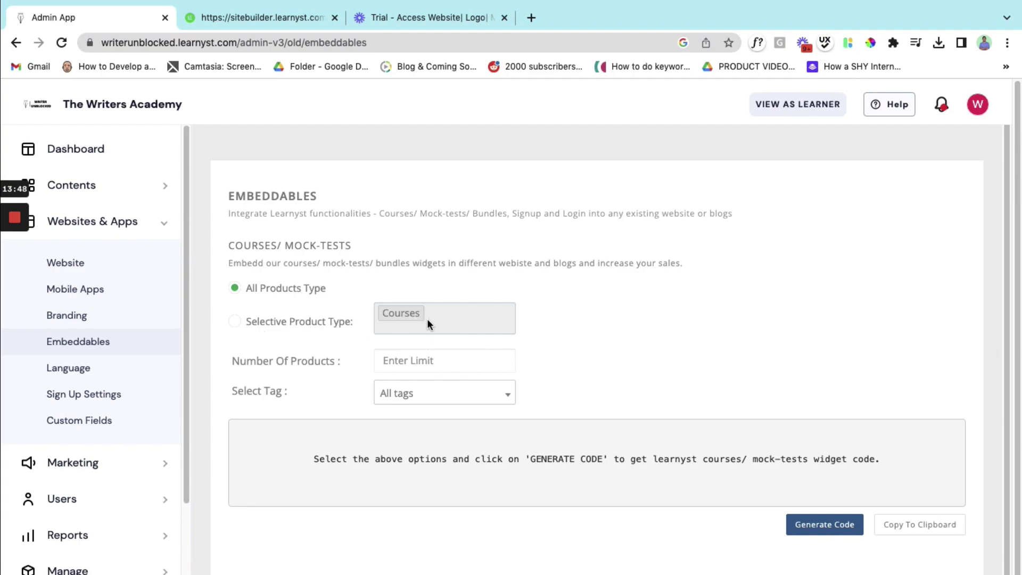
{"action": "scroll", "coordinate": [427, 318], "scroll_direction": "down", "scroll_amount": 1}
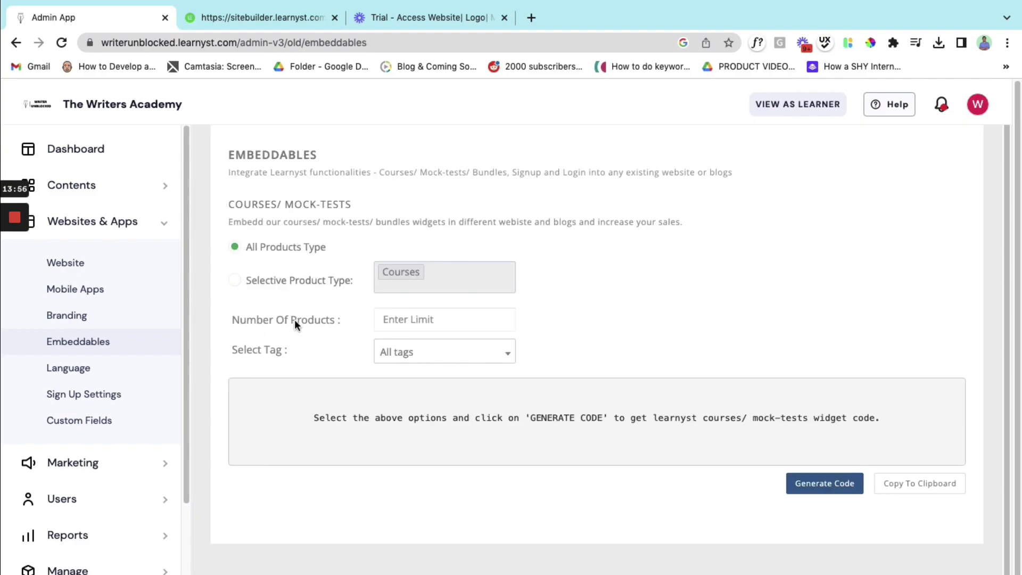
{"action": "left_click", "coordinate": [431, 322]}
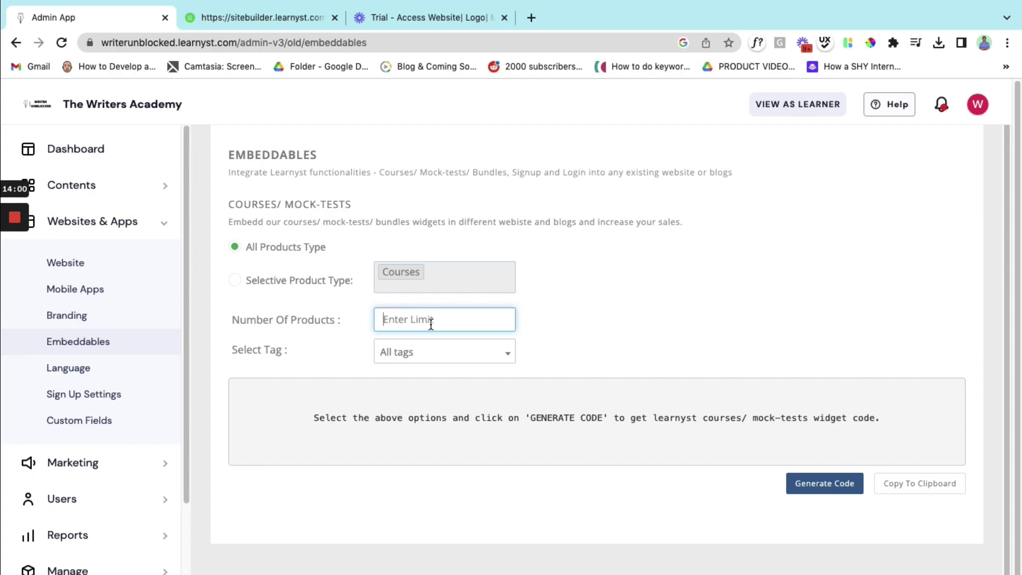
{"action": "type", "text": "8"}
{"action": "left_click", "coordinate": [813, 489]}
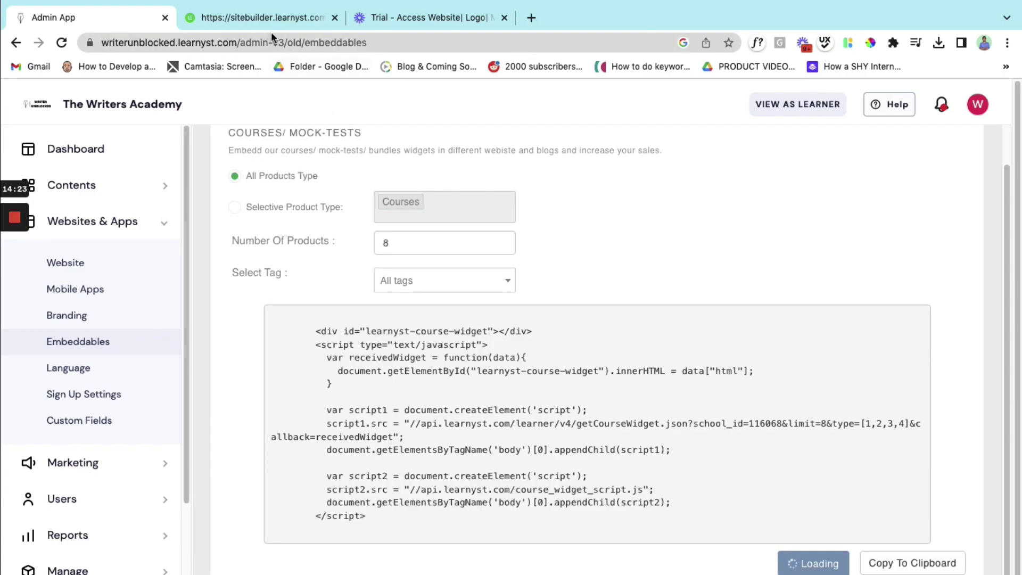
- Retitle the section 'Unlock these powerful Product Marketing resources' and rewrite its description
{"action": "left_click", "coordinate": [256, 18]}
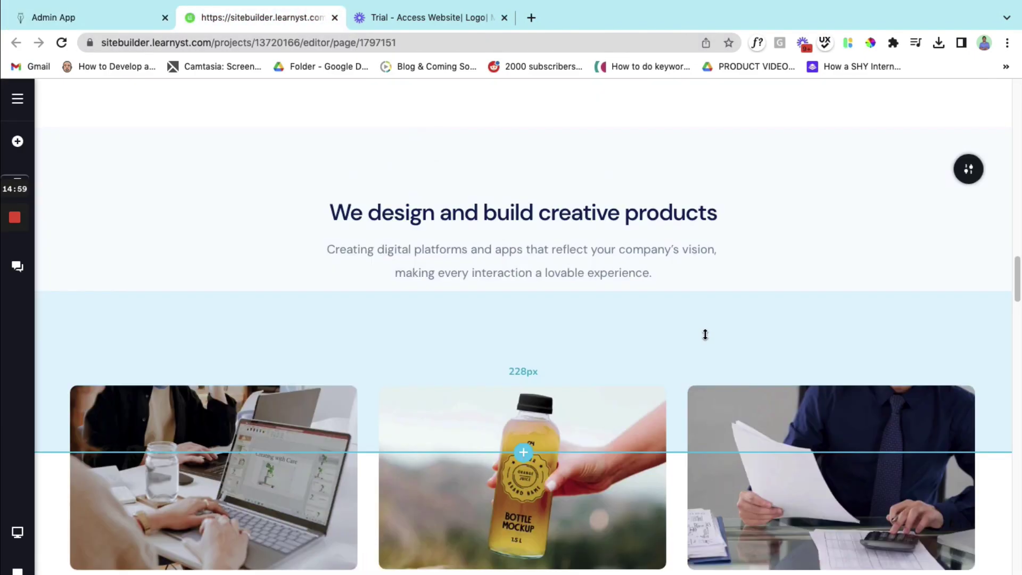
{"action": "scroll", "coordinate": [706, 336], "scroll_direction": "up", "scroll_amount": 8}
{"action": "scroll", "coordinate": [706, 338], "scroll_direction": "down", "scroll_amount": 4}
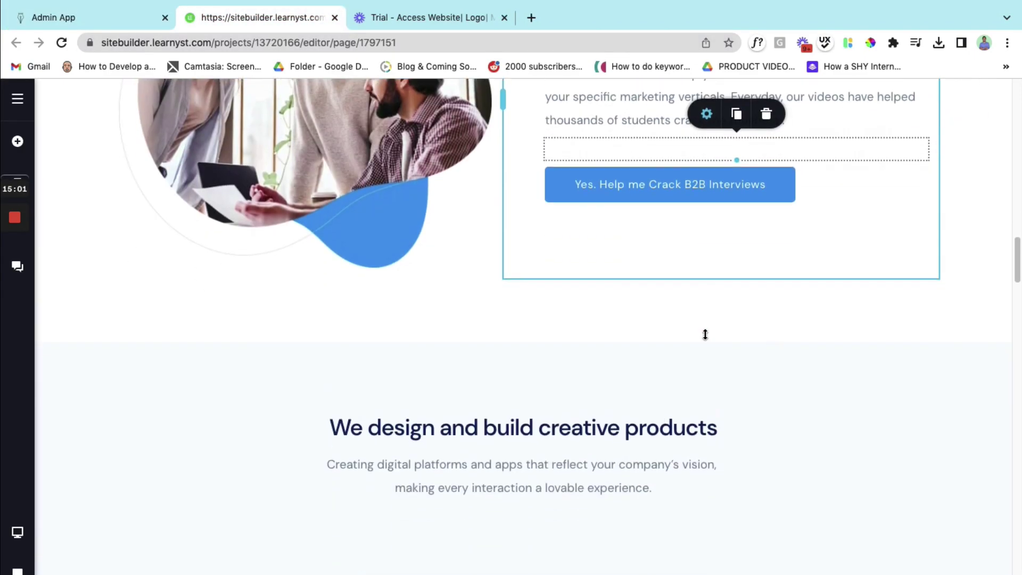
{"action": "scroll", "coordinate": [566, 429], "scroll_direction": "up", "scroll_amount": 12}
{"action": "scroll", "coordinate": [565, 425], "scroll_direction": "down", "scroll_amount": 8}
{"action": "scroll", "coordinate": [565, 425], "scroll_direction": "down", "scroll_amount": 6}
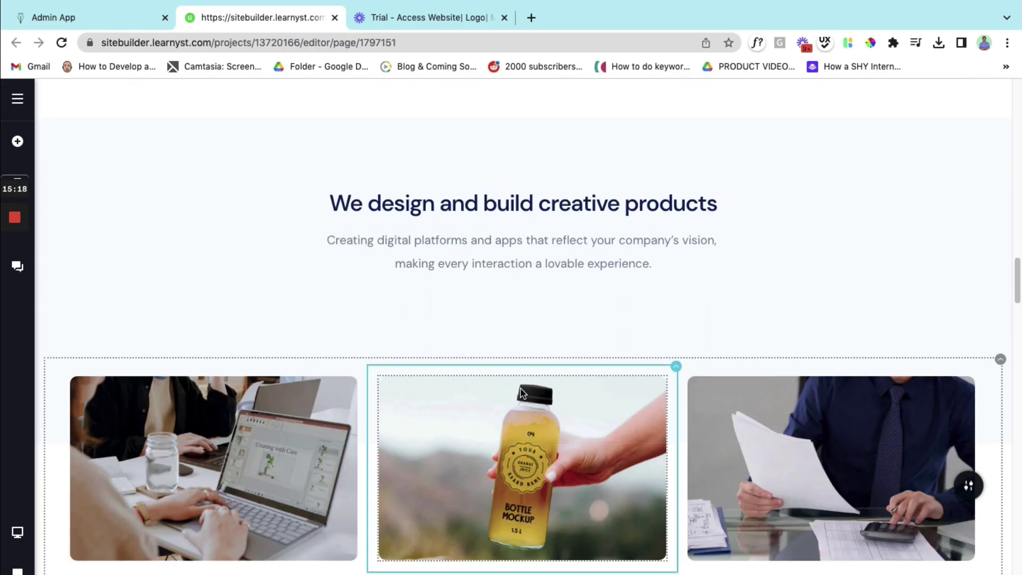
{"action": "scroll", "coordinate": [521, 389], "scroll_direction": "down", "scroll_amount": 1}
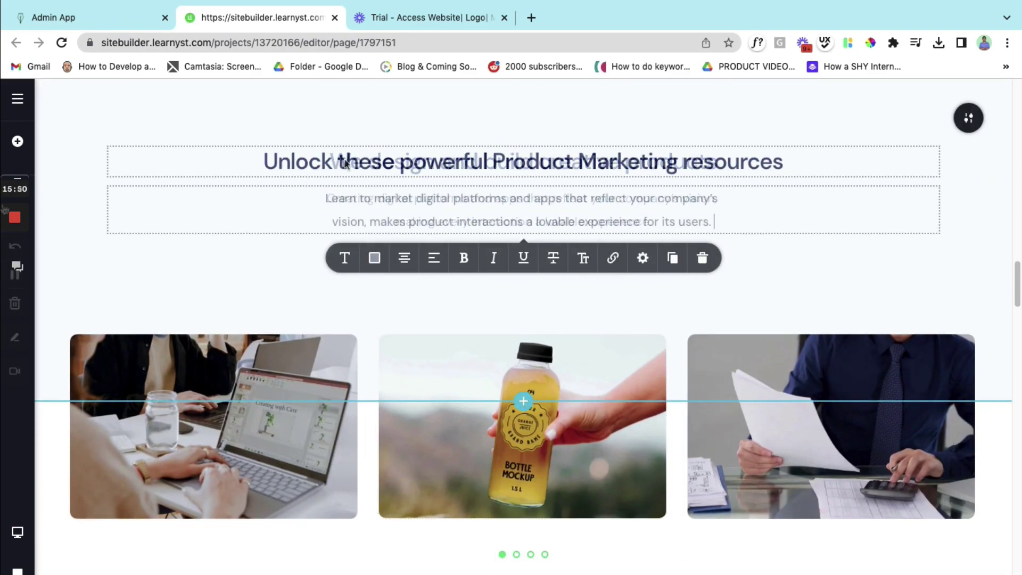
{"action": "double_click", "coordinate": [390, 213]}
{"action": "left_click", "coordinate": [239, 278]}
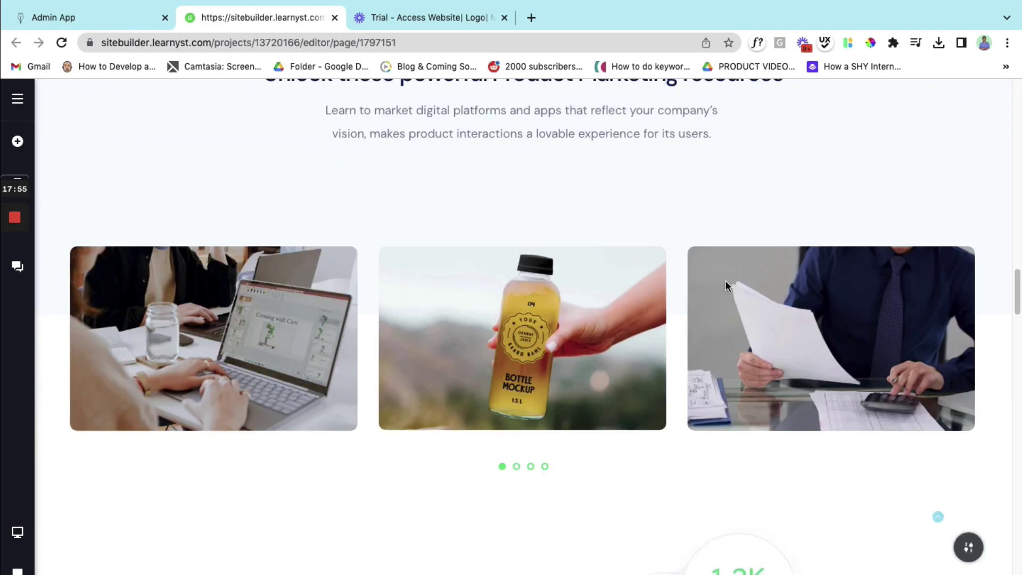
- Delete the section's image carousel, leaving an empty block
{"action": "scroll", "coordinate": [708, 302], "scroll_direction": "up", "scroll_amount": 1}
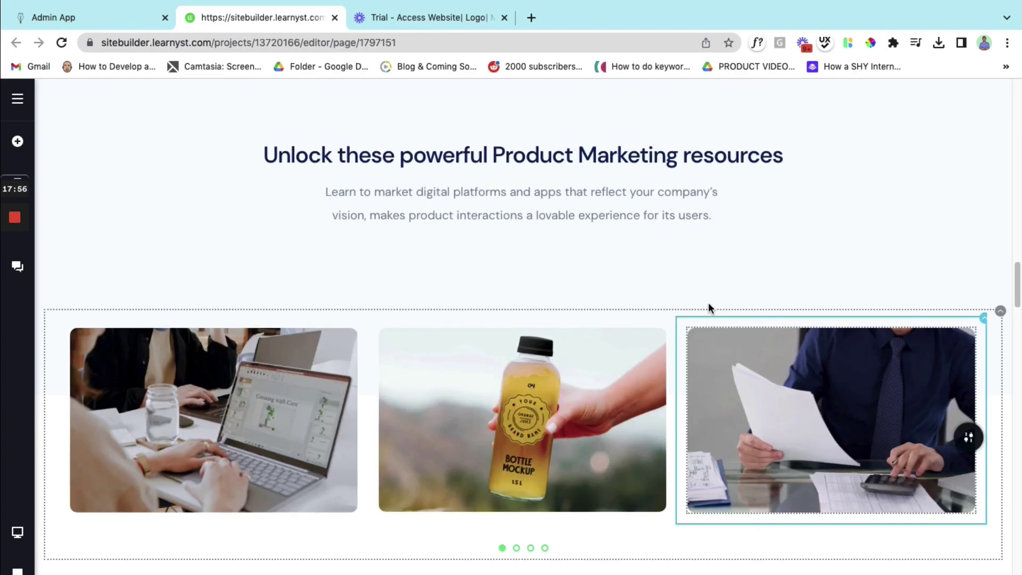
{"action": "mouse_move", "coordinate": [998, 314]}
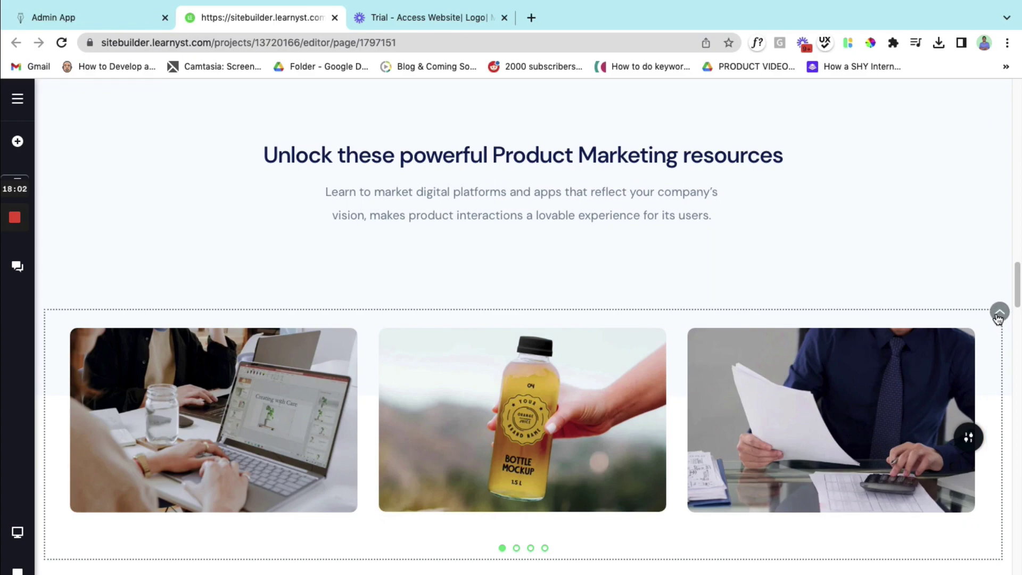
{"action": "left_click", "coordinate": [999, 313]}
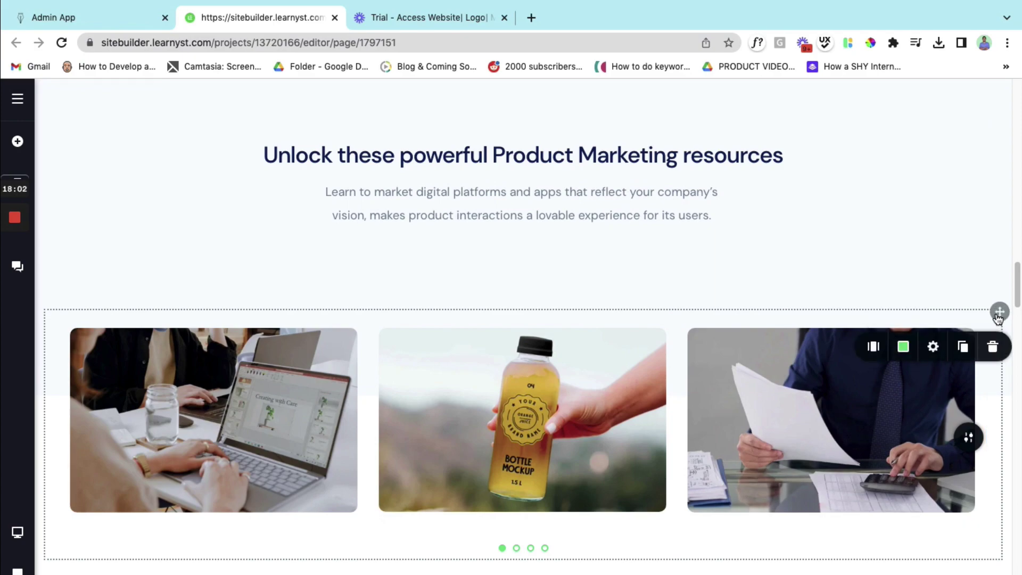
{"action": "left_click", "coordinate": [994, 348]}
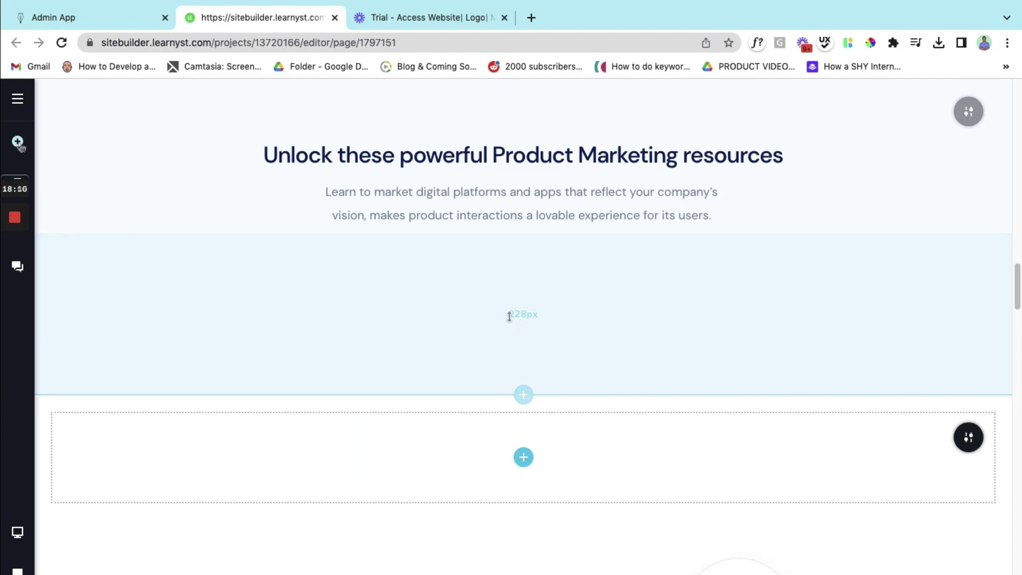
- Drop an Embed element into the empty Product Marketing resources section and open its HTML box
{"action": "left_click", "coordinate": [18, 142]}
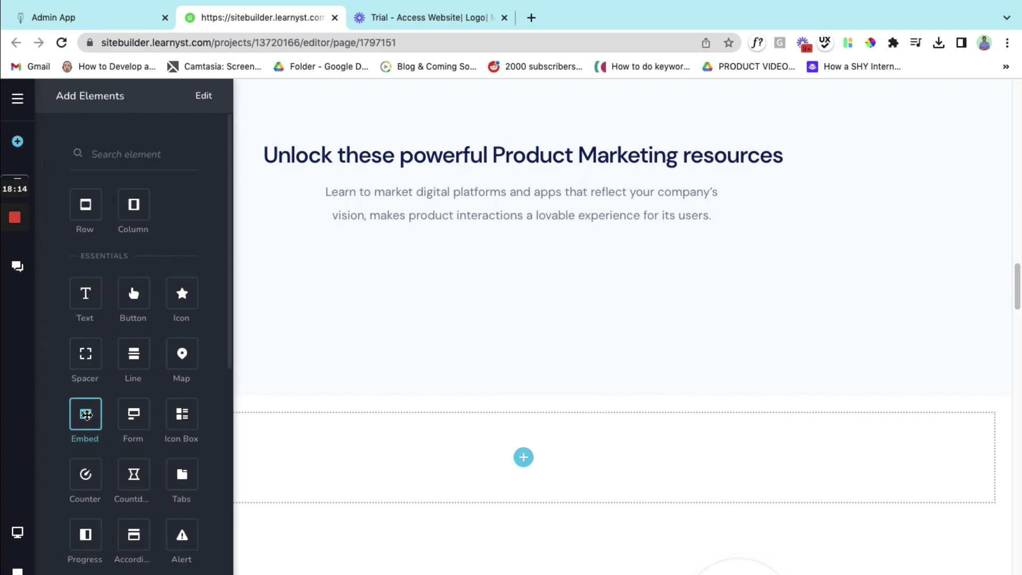
{"action": "mouse_move", "coordinate": [87, 416]}
{"action": "left_mouse_down"}
{"action": "mouse_move", "coordinate": [258, 347]}
{"action": "mouse_move", "coordinate": [418, 341]}
{"action": "mouse_move", "coordinate": [515, 385]}
{"action": "mouse_move", "coordinate": [524, 453]}
{"action": "left_mouse_up"}
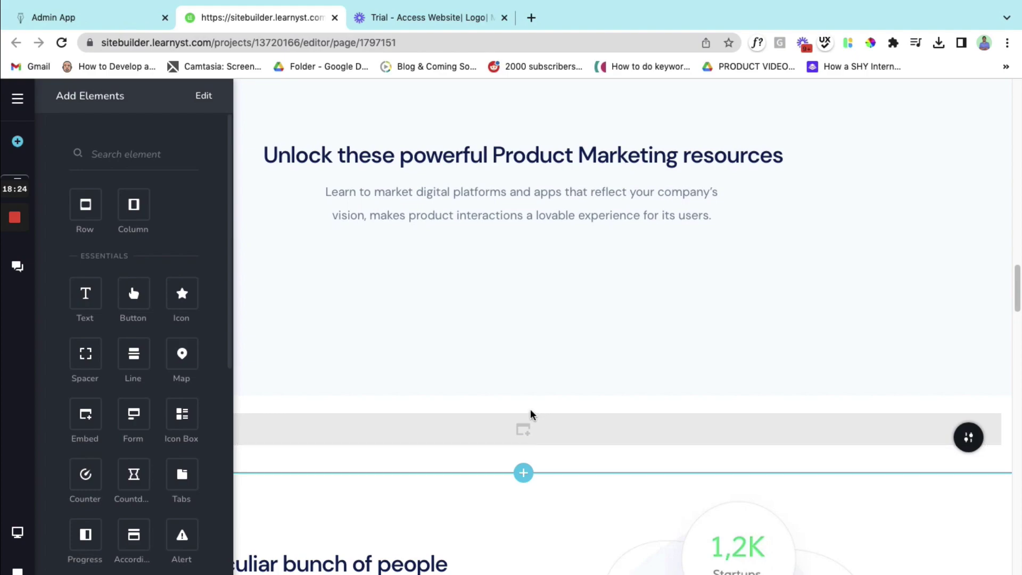
{"action": "left_click", "coordinate": [543, 428]}
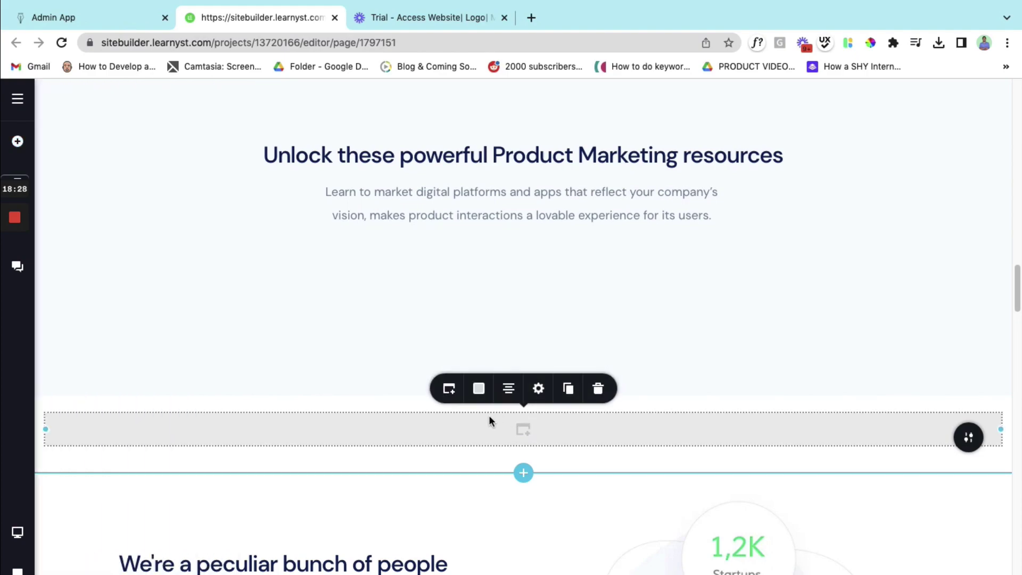
{"action": "left_click", "coordinate": [449, 389]}
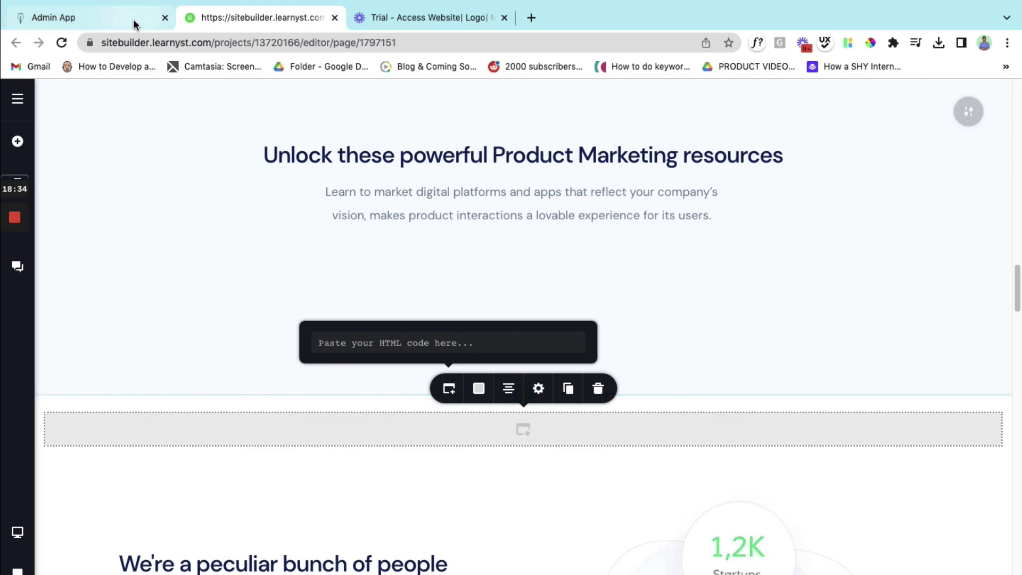
- Copy the generated course widget code from the Admin App and paste it into the Embed's HTML box
{"action": "left_click", "coordinate": [108, 22]}
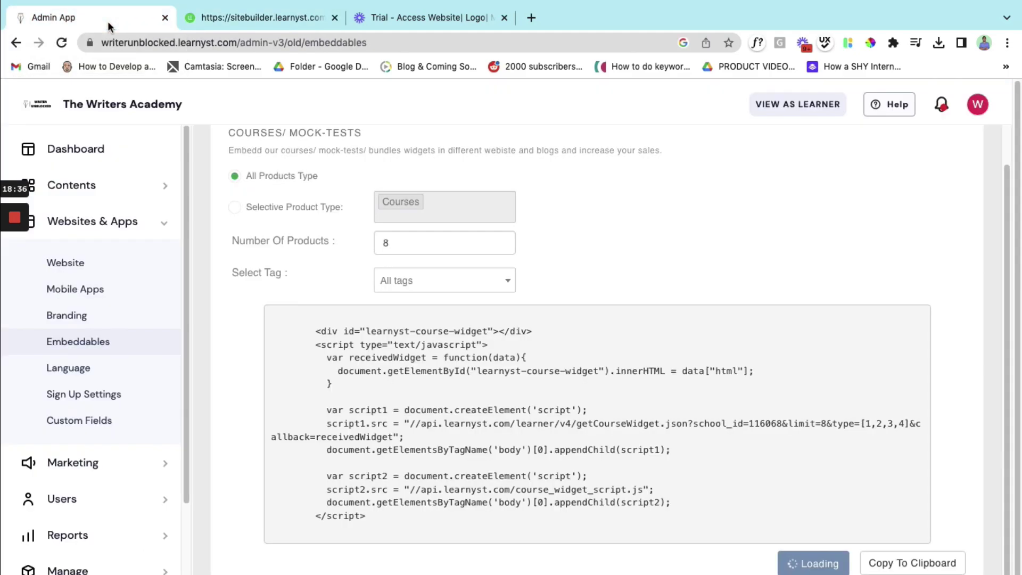
{"action": "left_click", "coordinate": [911, 565]}
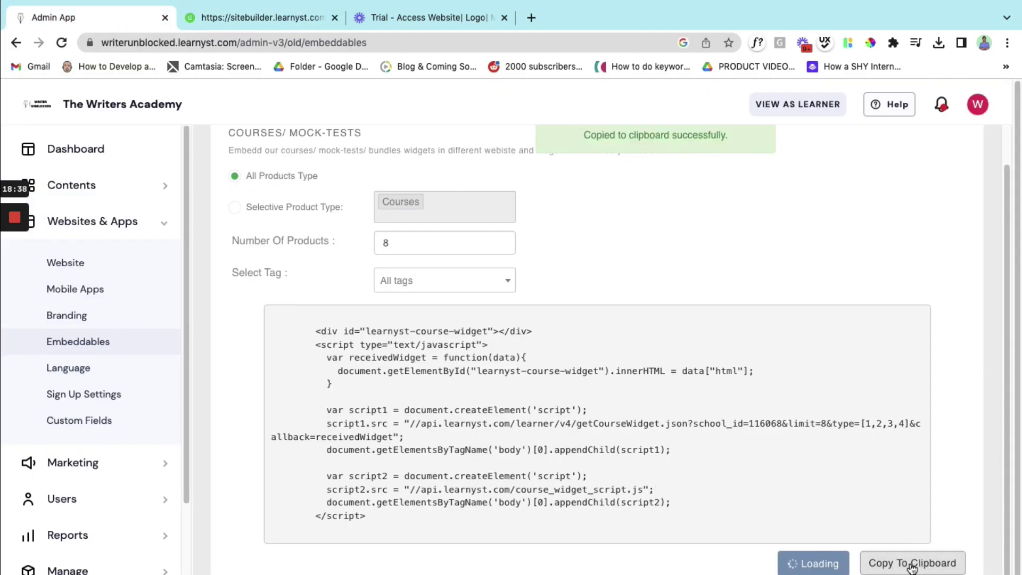
{"action": "left_click", "coordinate": [244, 16]}
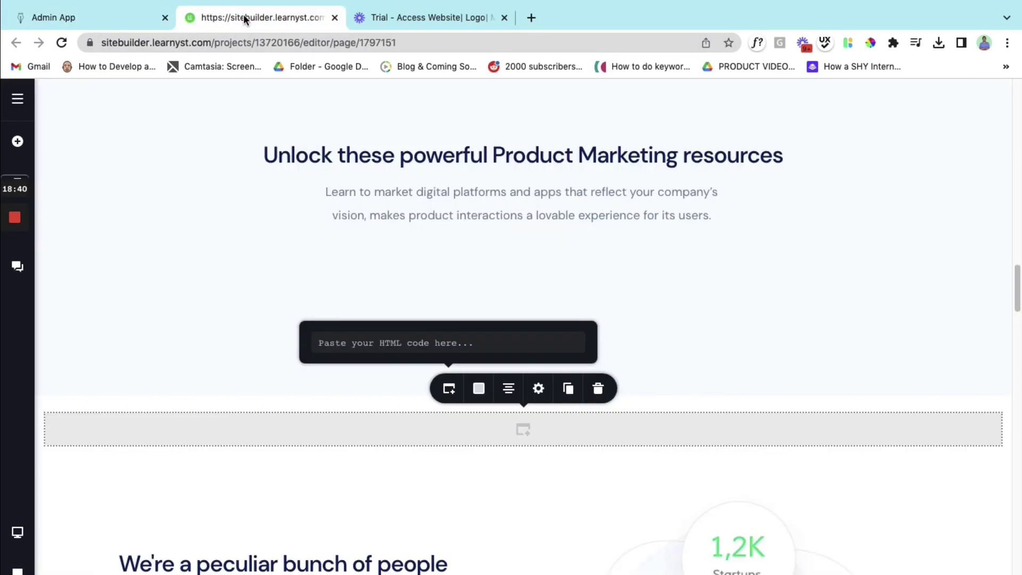
{"action": "left_click", "coordinate": [382, 345]}
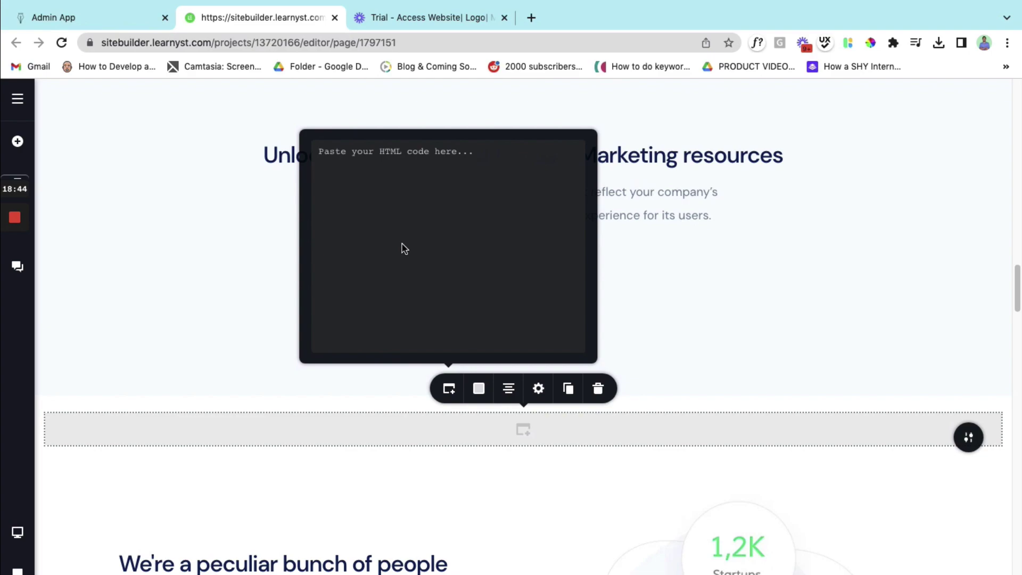
{"action": "key", "text": "super+v"}
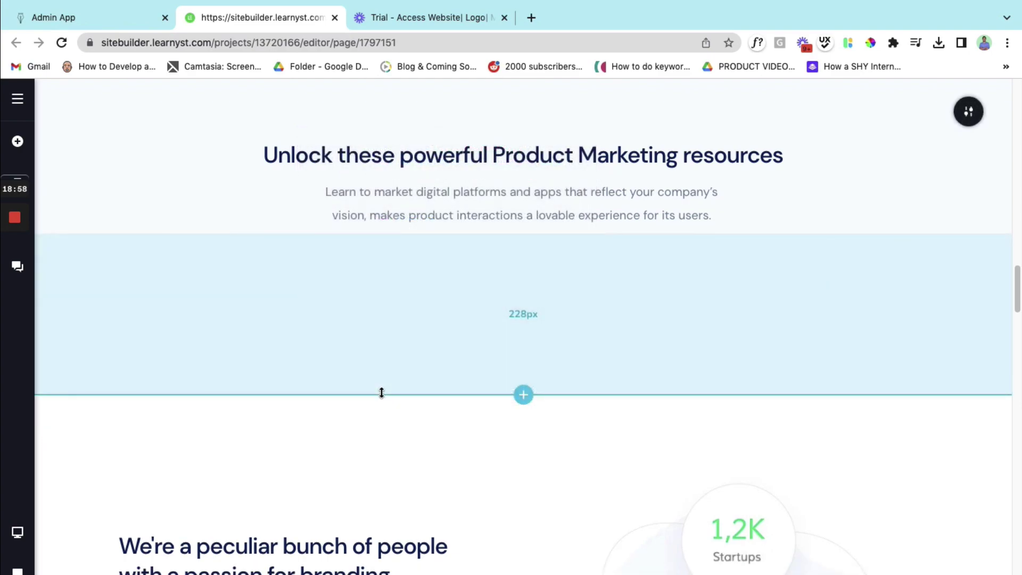
- Cut the bottom spacing of the Product Marketing resources section from 228px to 217px and bring up Reorder Blocks
{"action": "left_click_drag", "start_coordinate": [382, 393], "coordinate": [383, 319]}
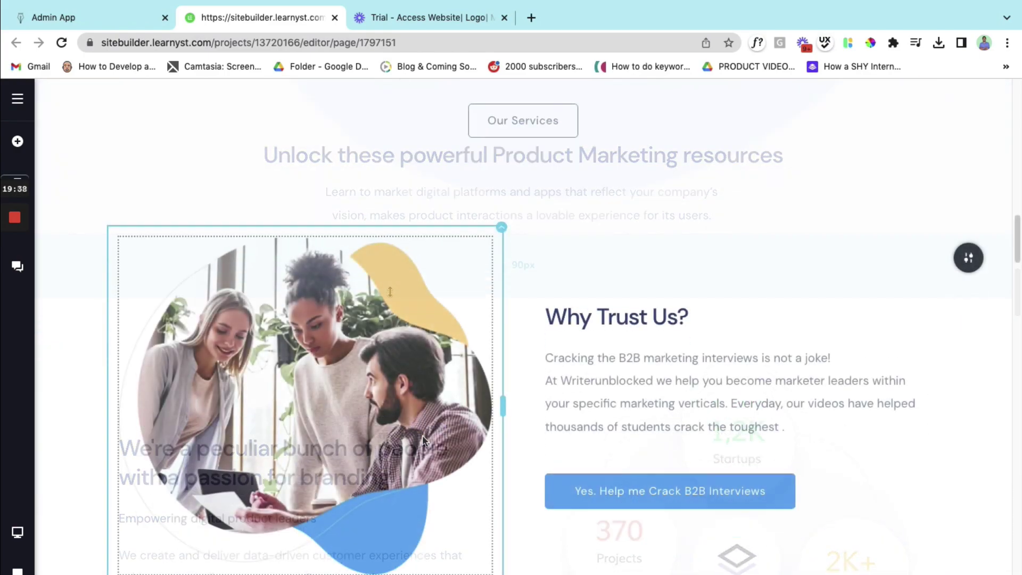
{"action": "scroll", "coordinate": [423, 436], "scroll_direction": "down", "scroll_amount": 3}
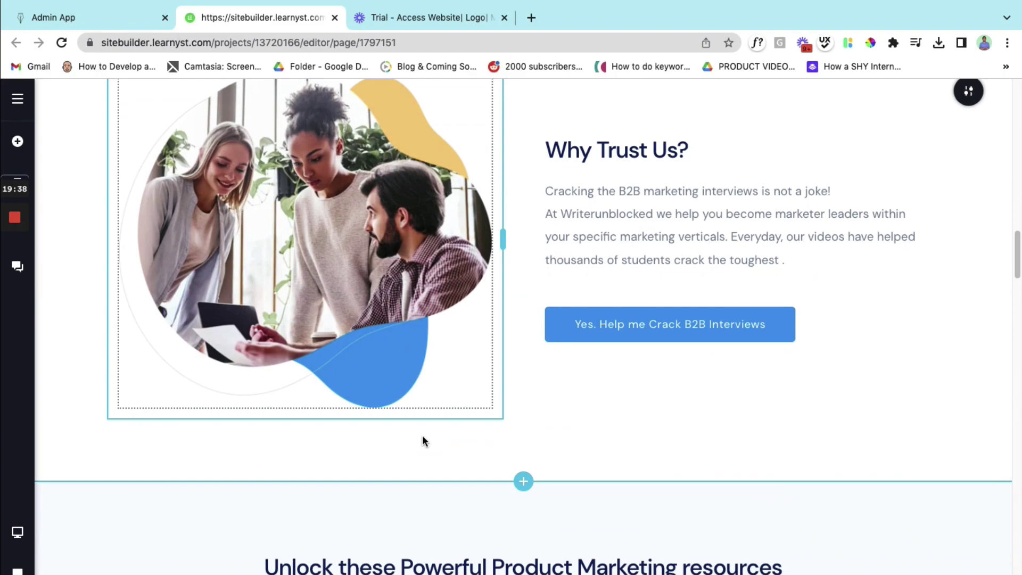
{"action": "scroll", "coordinate": [482, 552], "scroll_direction": "up", "scroll_amount": 7}
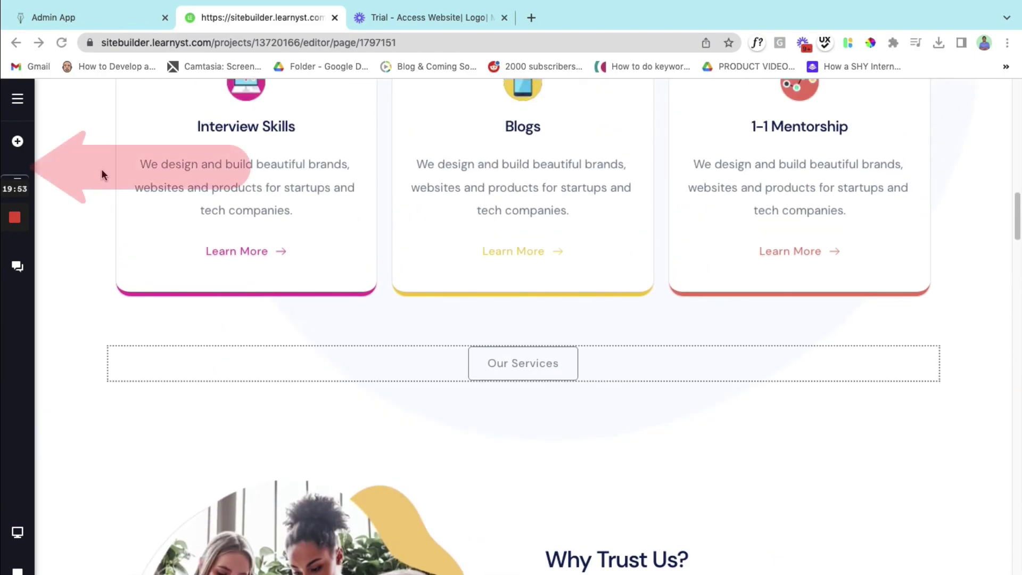
{"action": "mouse_move", "coordinate": [27, 181]}
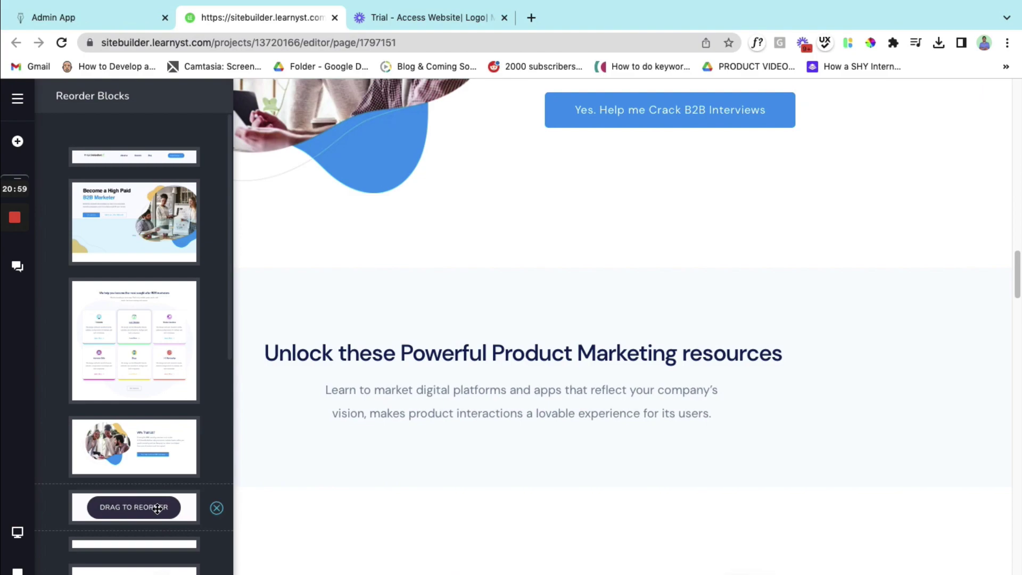
- Move the Product Marketing resources block above Why Trust Us, directly after the service cards
{"action": "left_click_drag", "start_coordinate": [160, 508], "coordinate": [149, 430]}
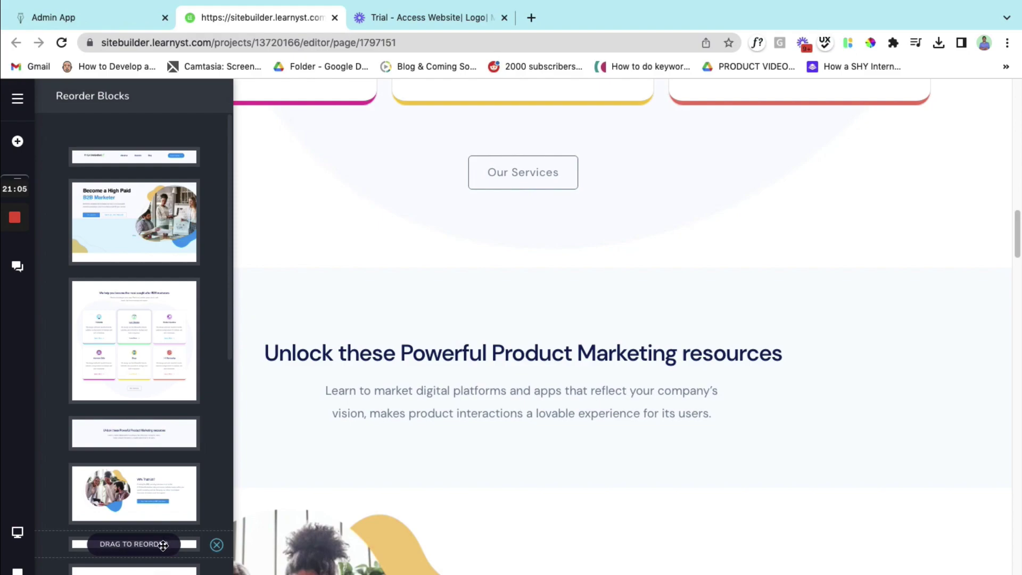
{"action": "left_click_drag", "start_coordinate": [163, 545], "coordinate": [139, 464]}
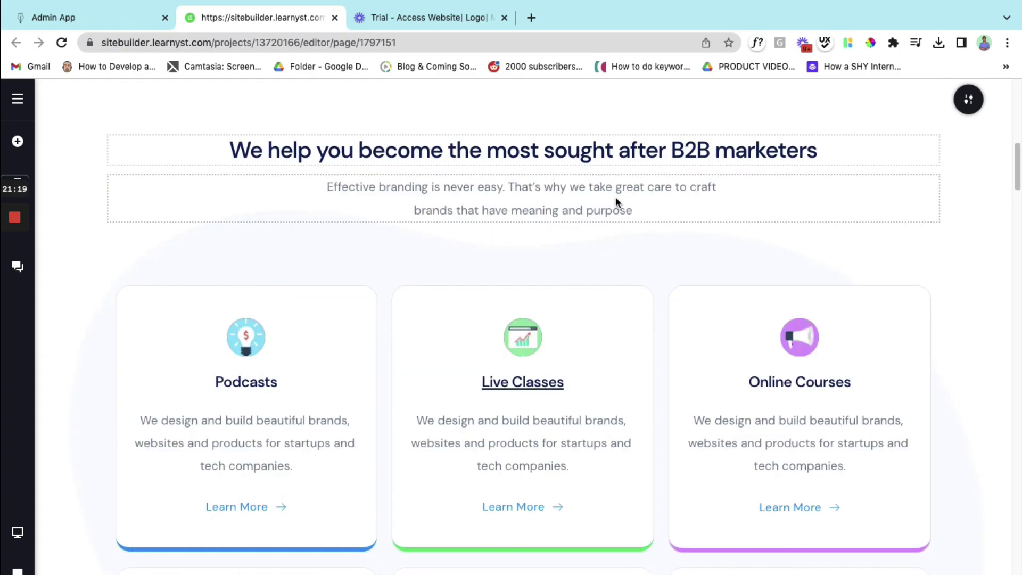
- Trim the resources section's top spacing to 45px and its heading's to 24px, then save the homepage
{"action": "scroll", "coordinate": [649, 276], "scroll_direction": "down", "scroll_amount": 10}
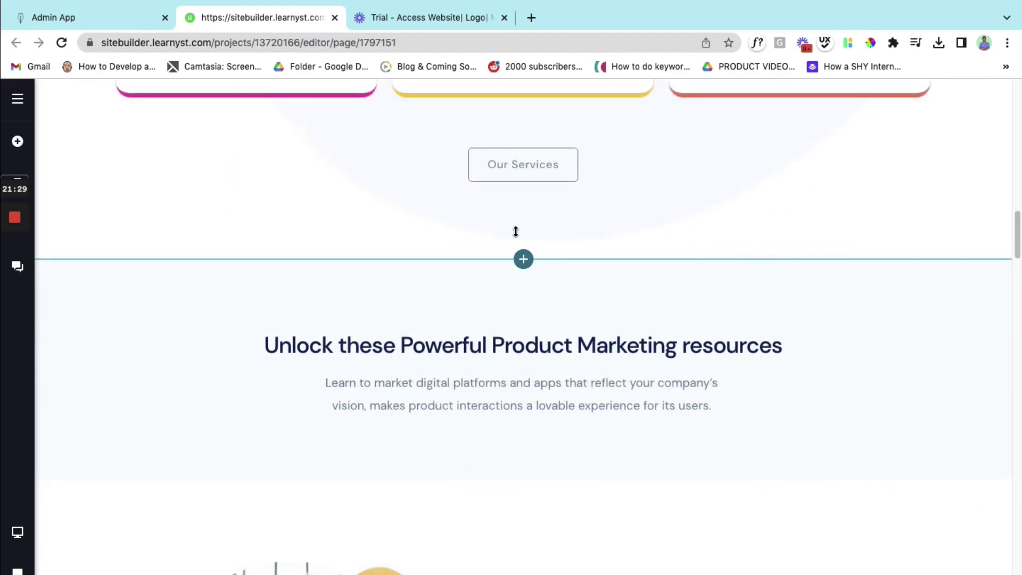
{"action": "left_click_drag", "start_coordinate": [511, 234], "coordinate": [518, 163]}
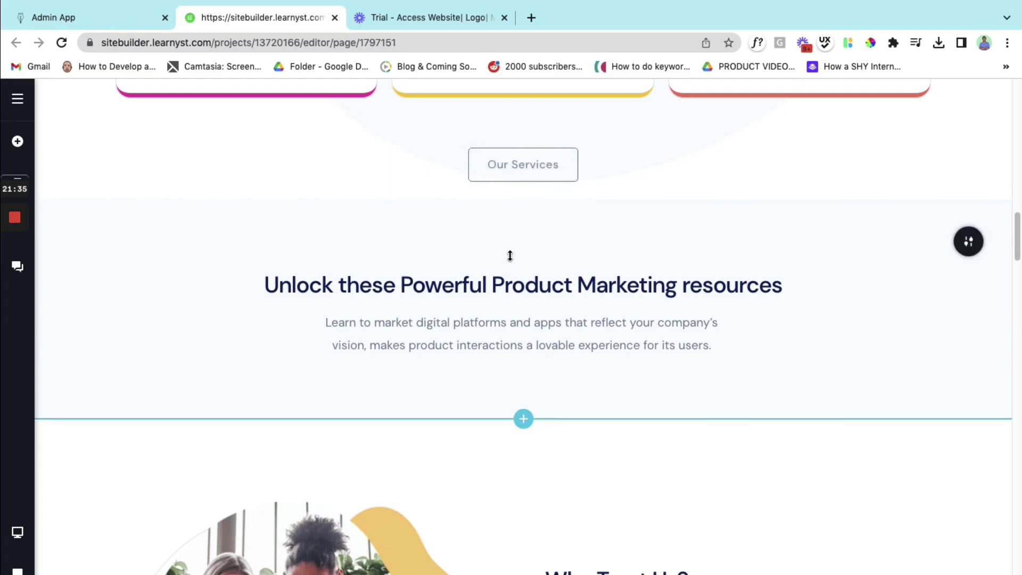
{"action": "left_click_drag", "start_coordinate": [509, 254], "coordinate": [513, 226]}
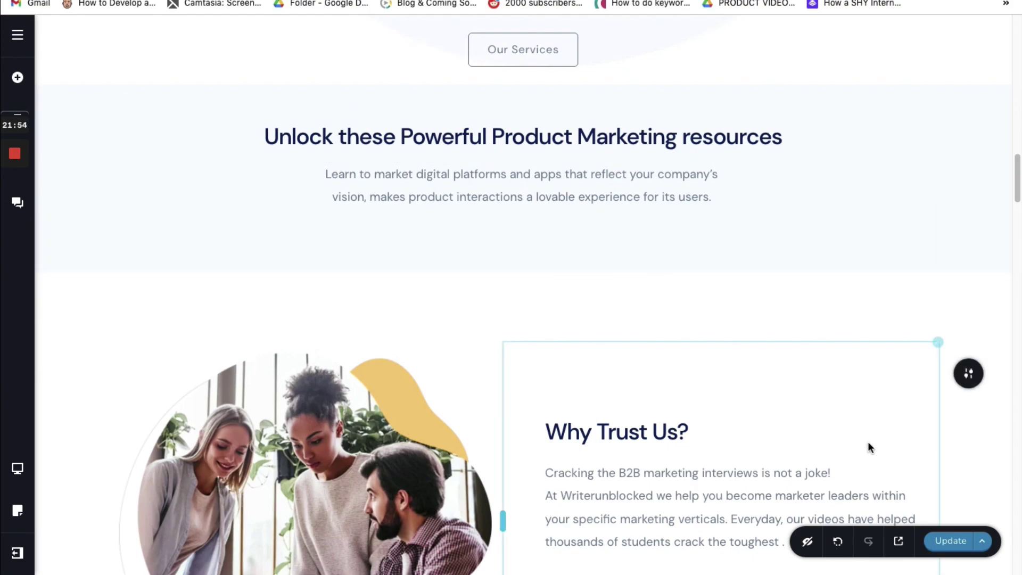
{"action": "left_click", "coordinate": [950, 549]}
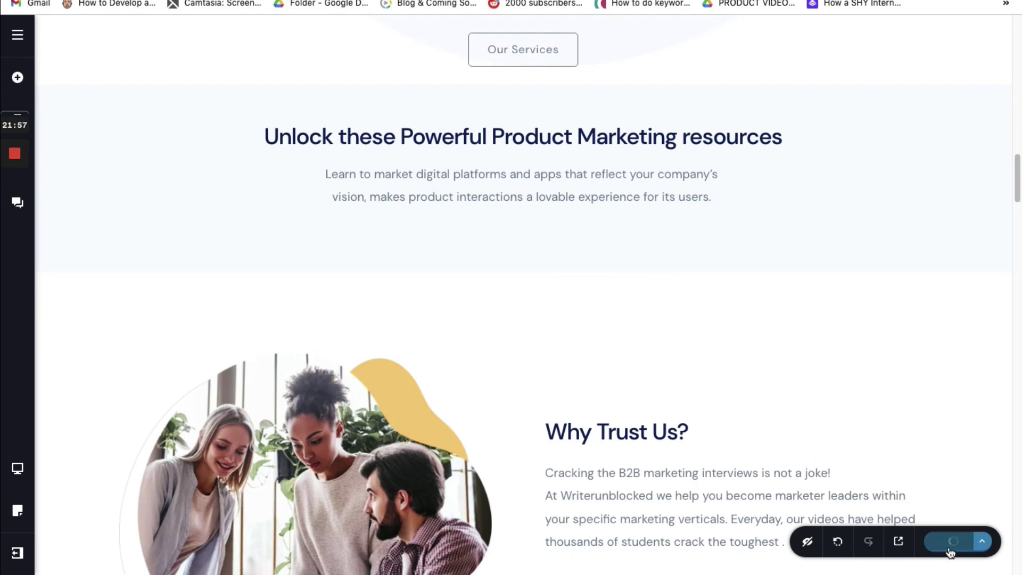